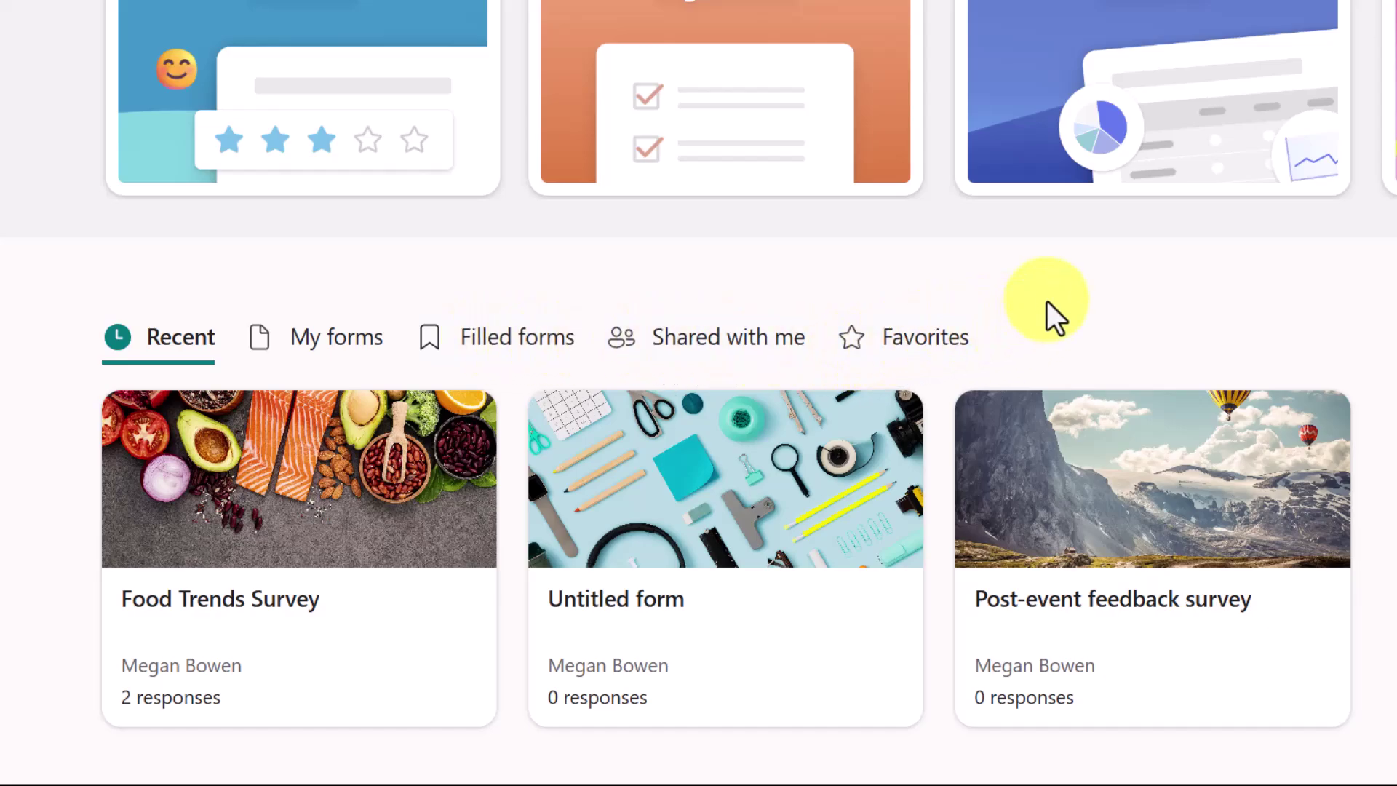
Step: Mark the Food Trends Survey form as a favourite and filter the list to Favorites
scroll(1047, 299, up, 3)
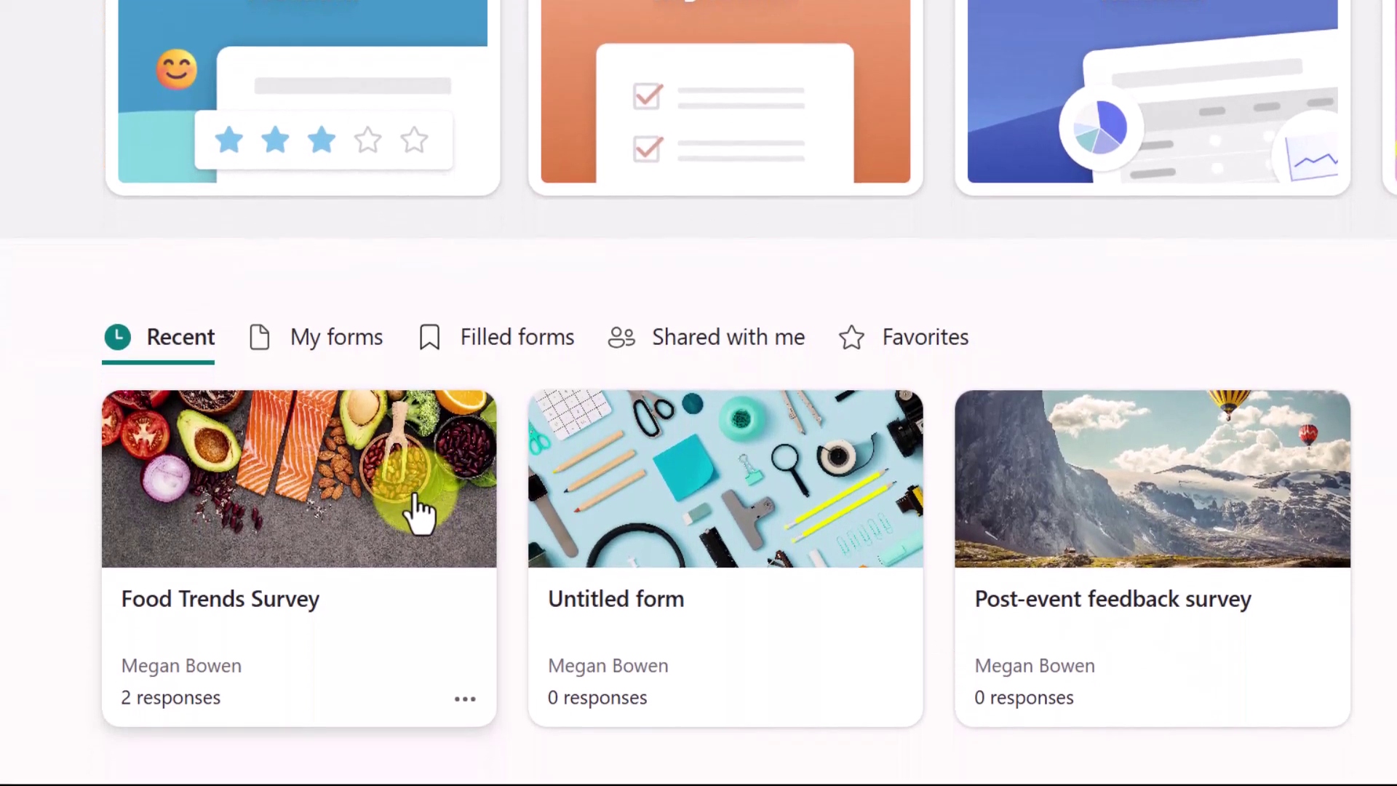
click(465, 699)
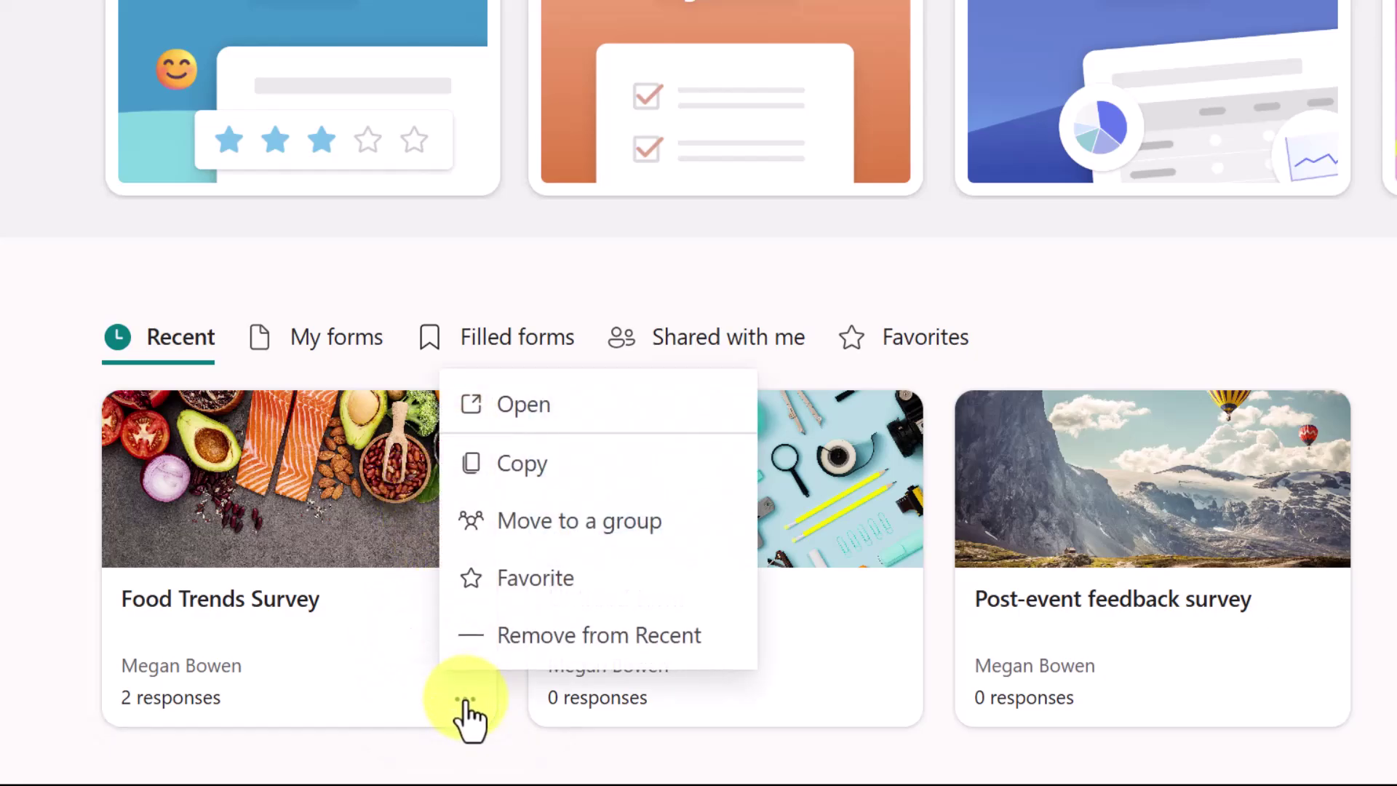
click(482, 579)
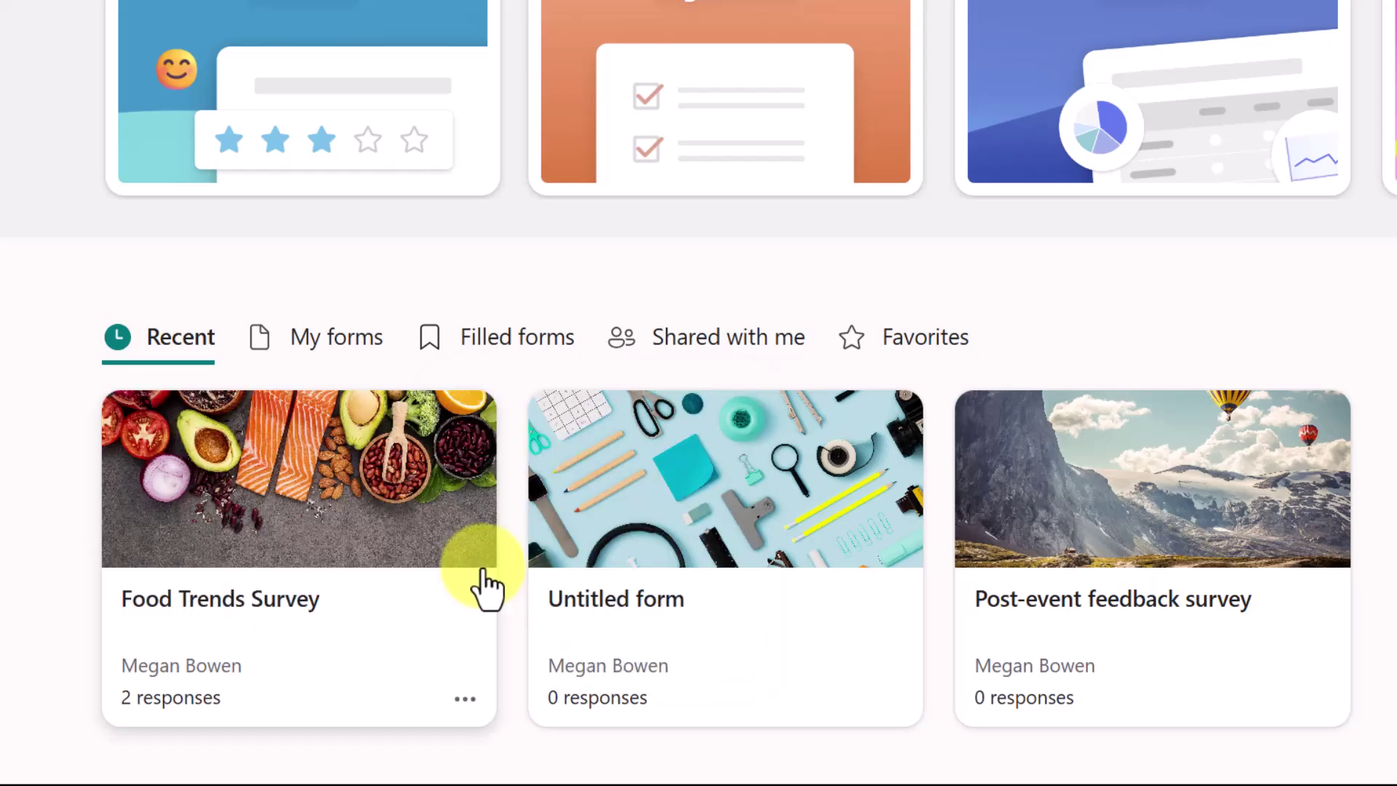
click(920, 339)
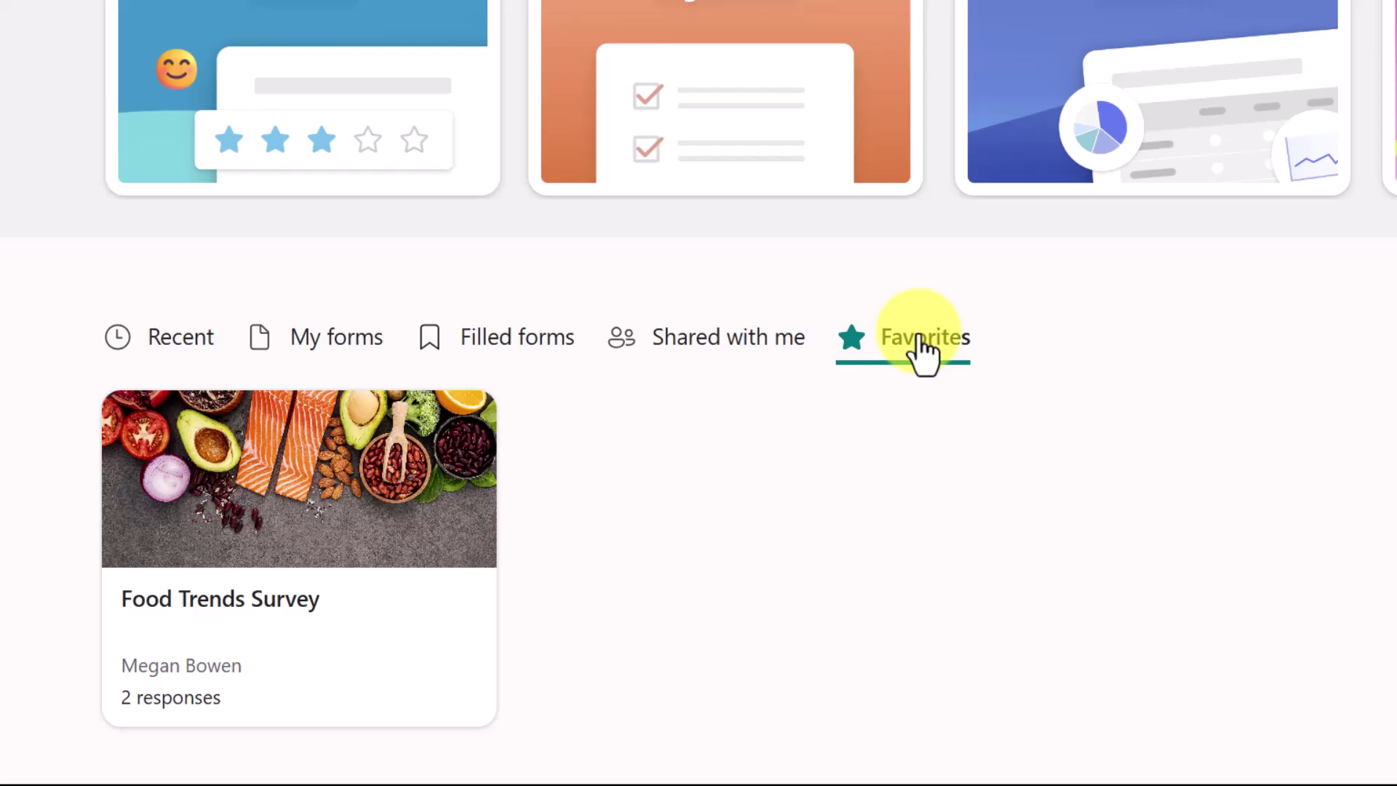
Step: Switch back to Recent forms and open, then dismiss, the Untitled form's options menu
click(177, 342)
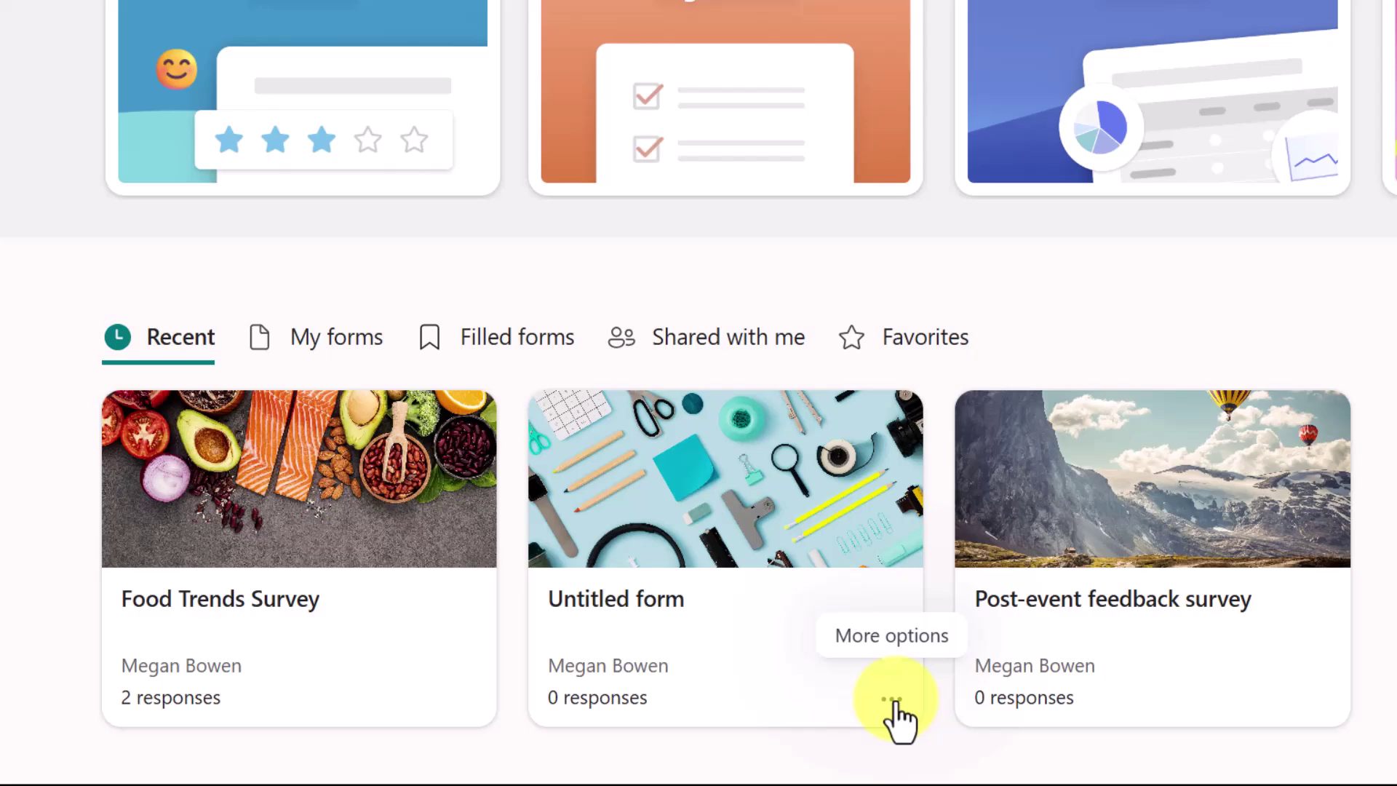
click(892, 700)
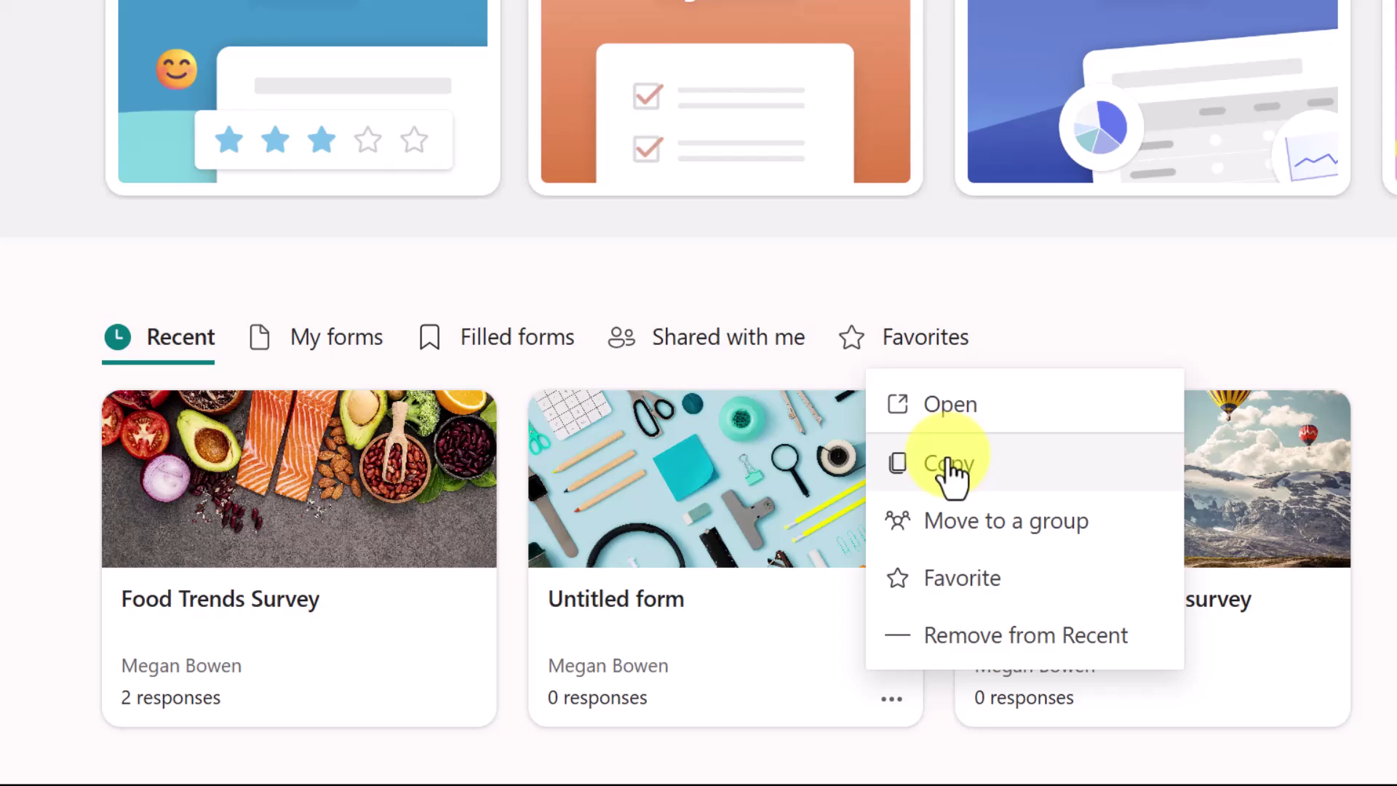
click(1108, 297)
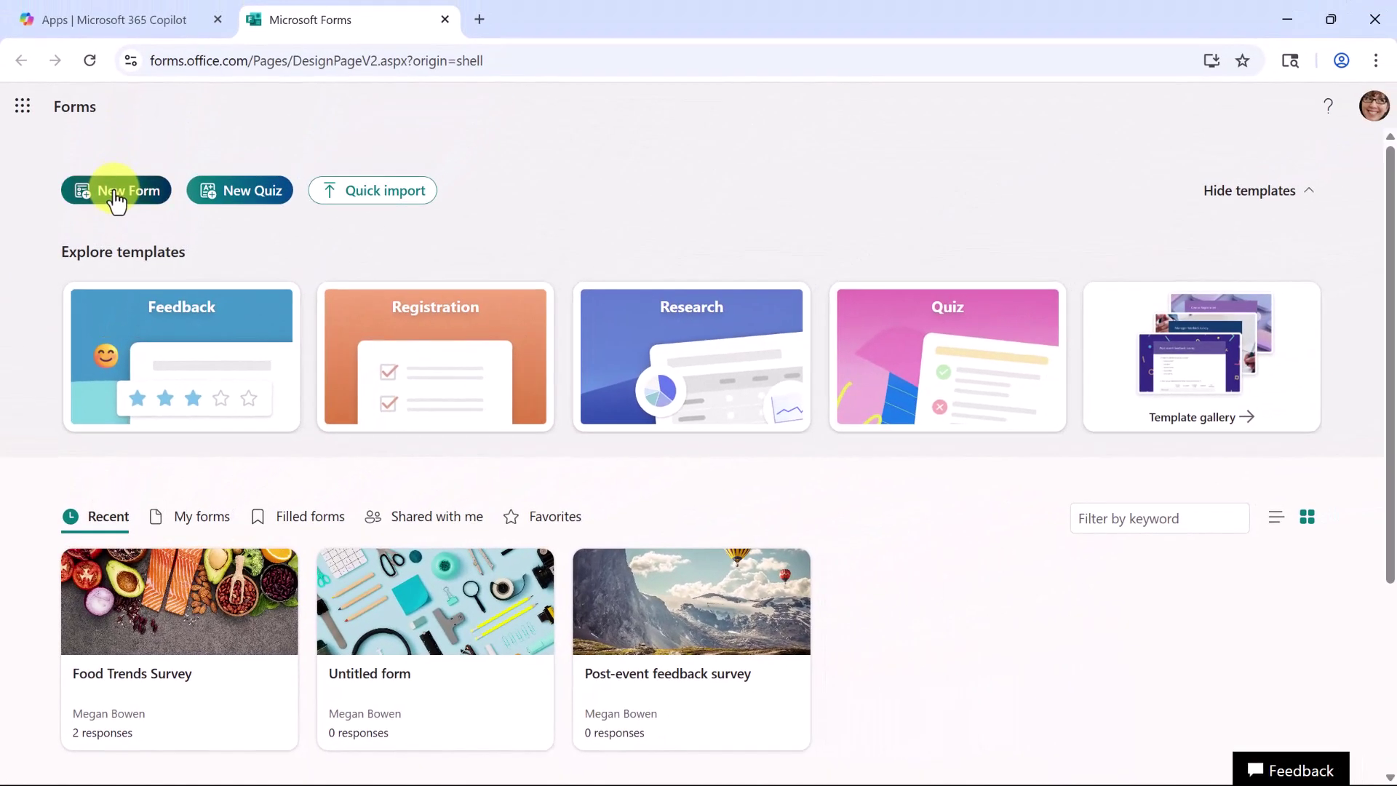
Step: Create a new blank form and begin entering the title 'Working'
click(114, 193)
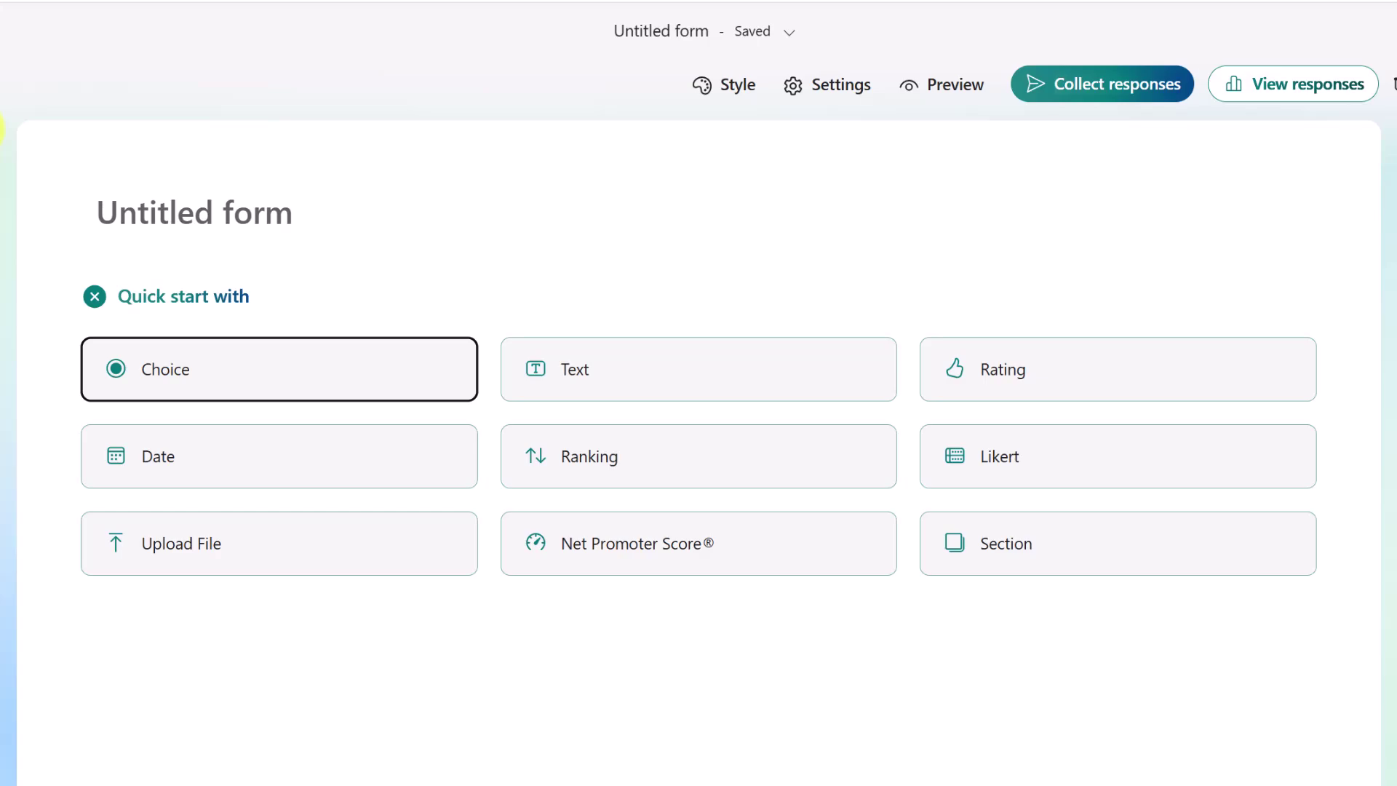
click(187, 212)
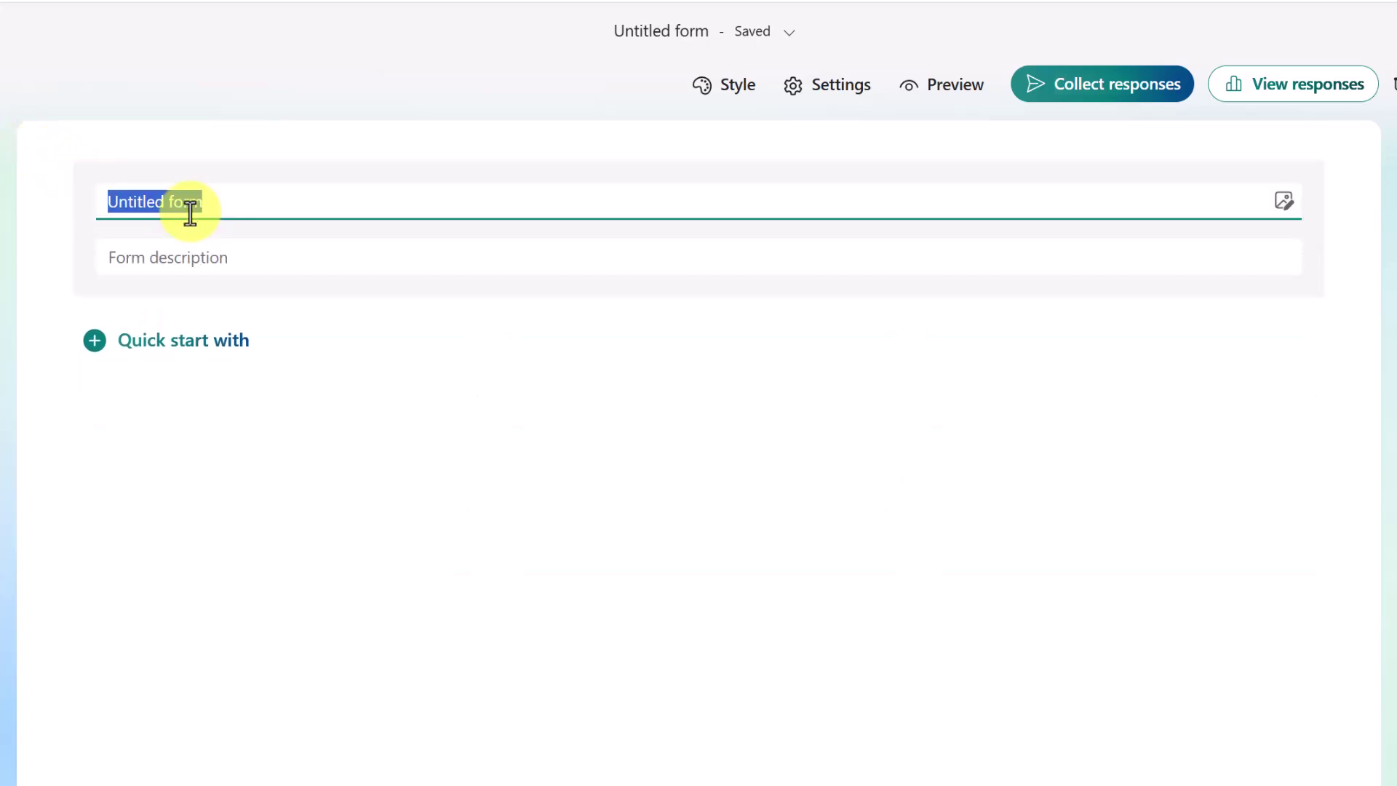
text(Working with)
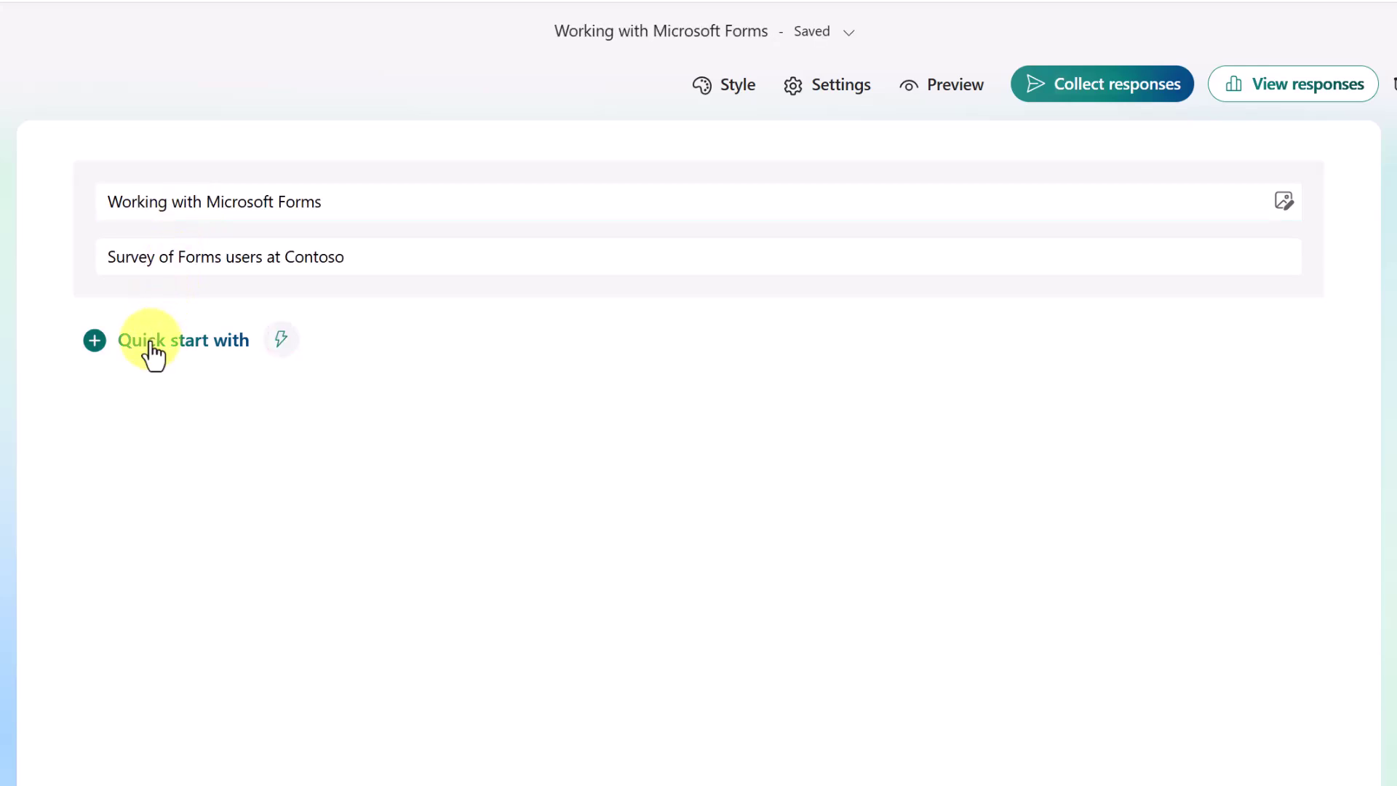
Step: Add multiple-answer choice question 'How do you use Microsoft Forms?' with options Survey, Quiz, Poll, All of the above
click(153, 355)
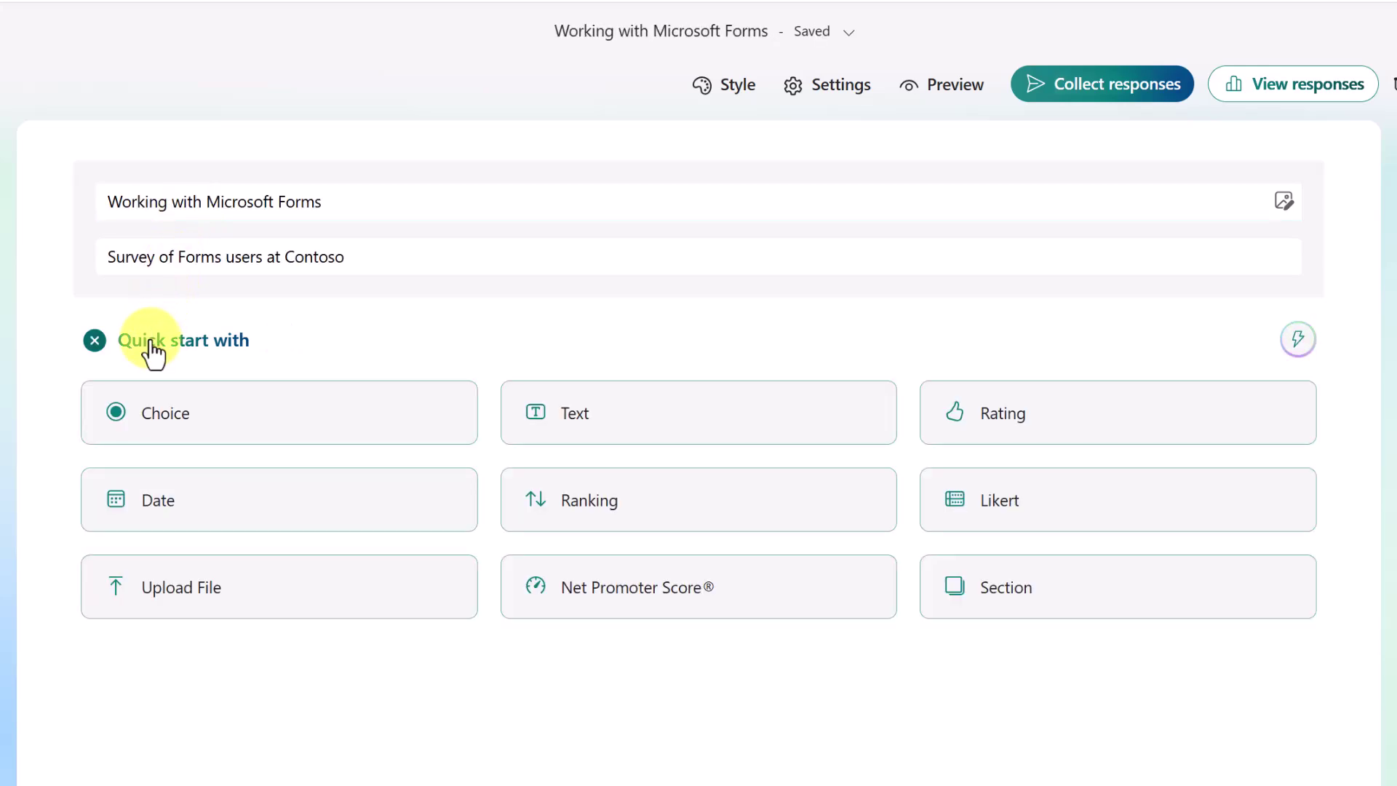
click(237, 421)
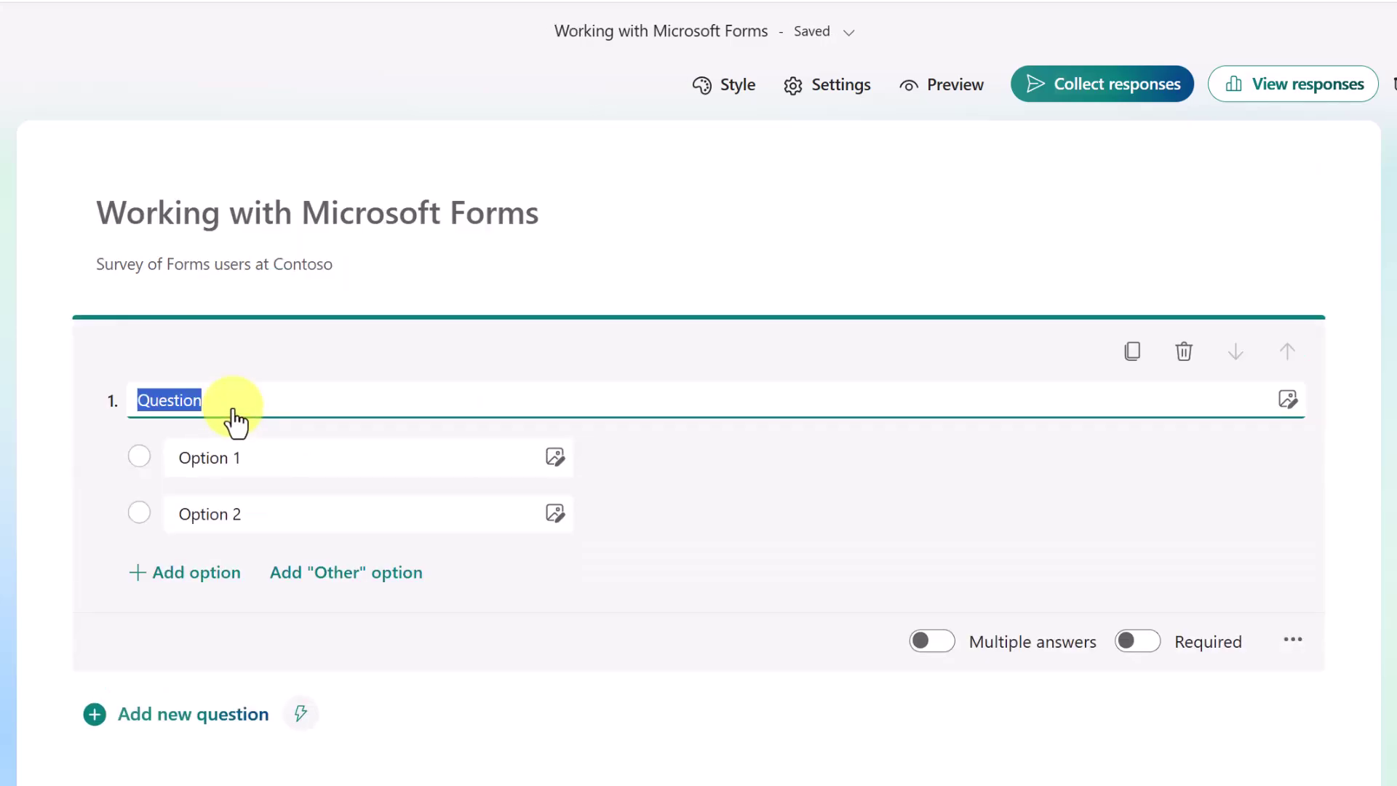
text(How do you use Microsoft Forms?)
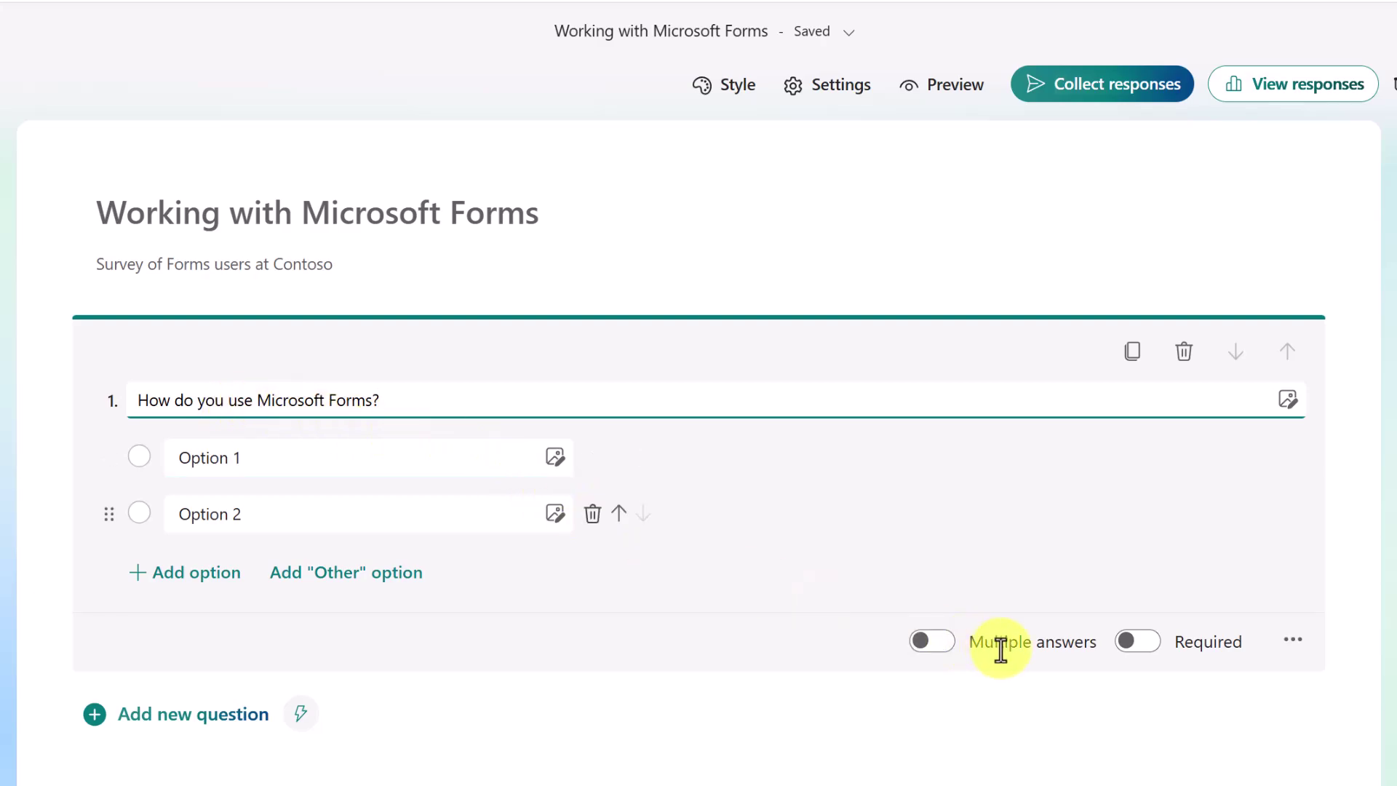
click(934, 643)
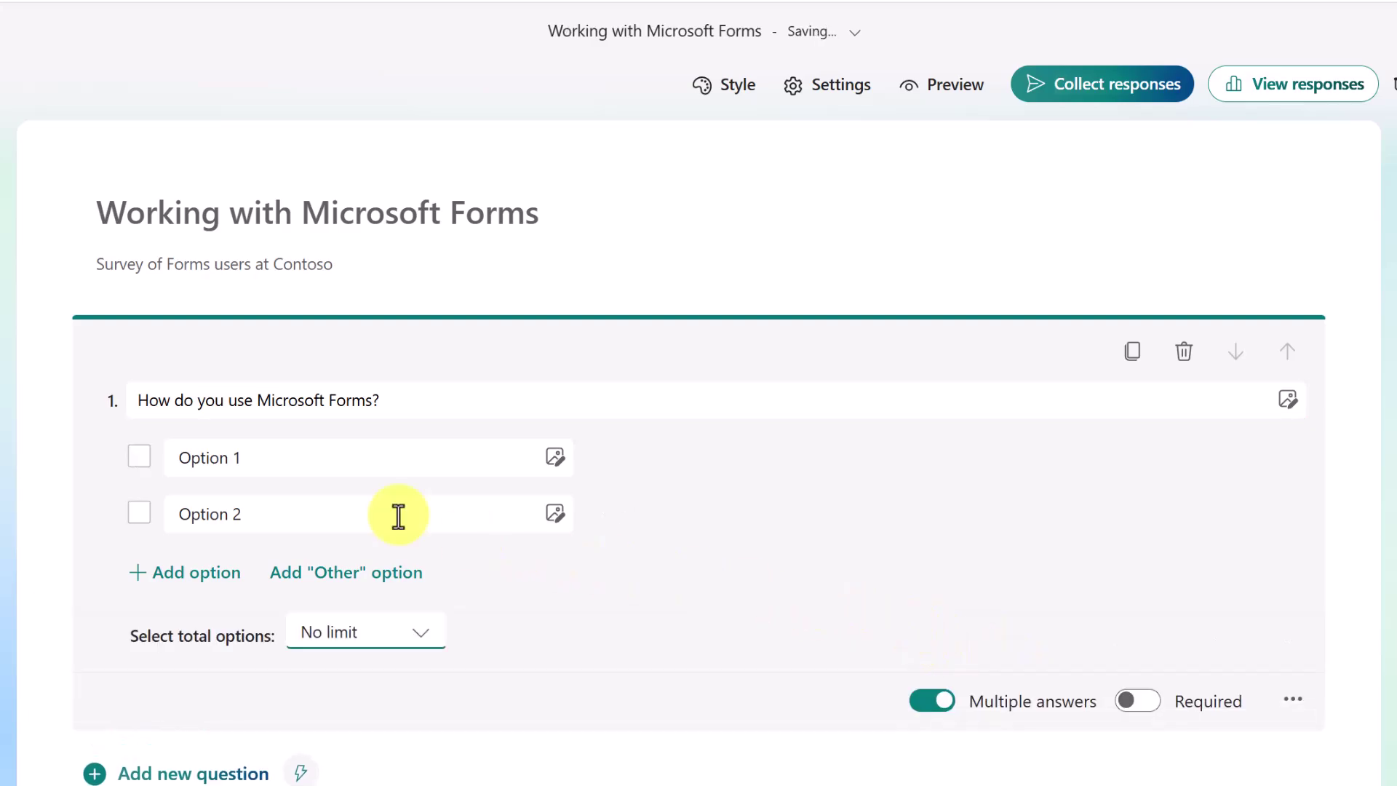
click(259, 457)
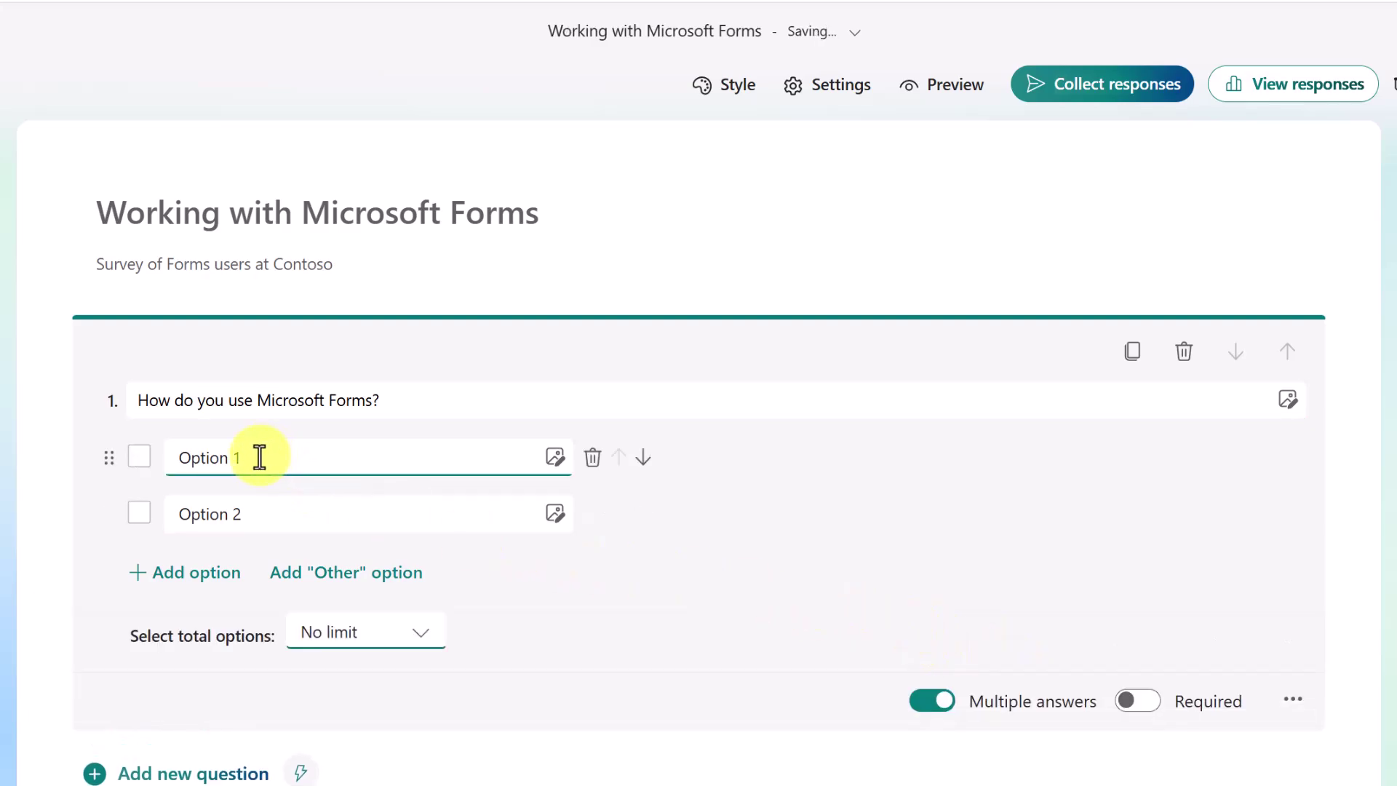
triple_click(259, 457)
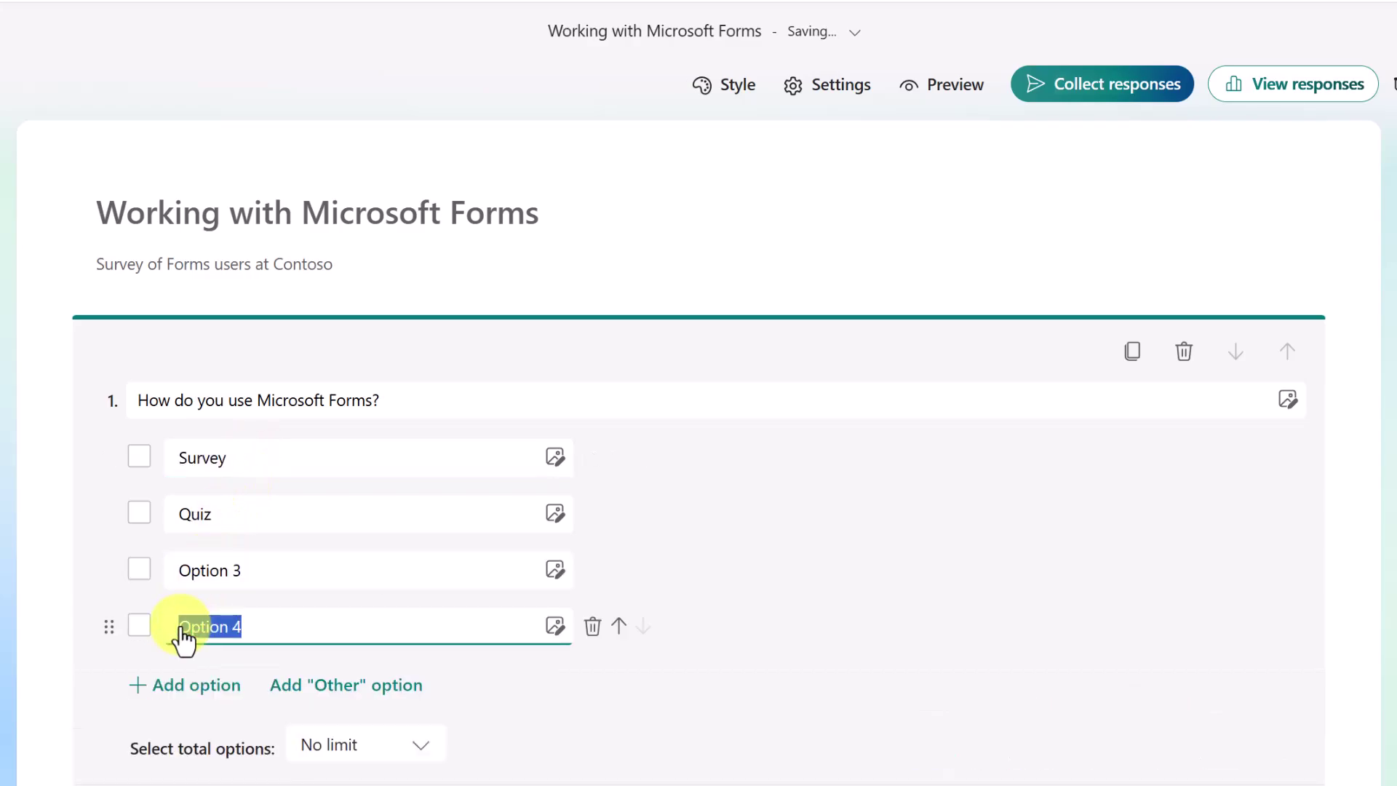
click(284, 571)
triple_click(306, 568)
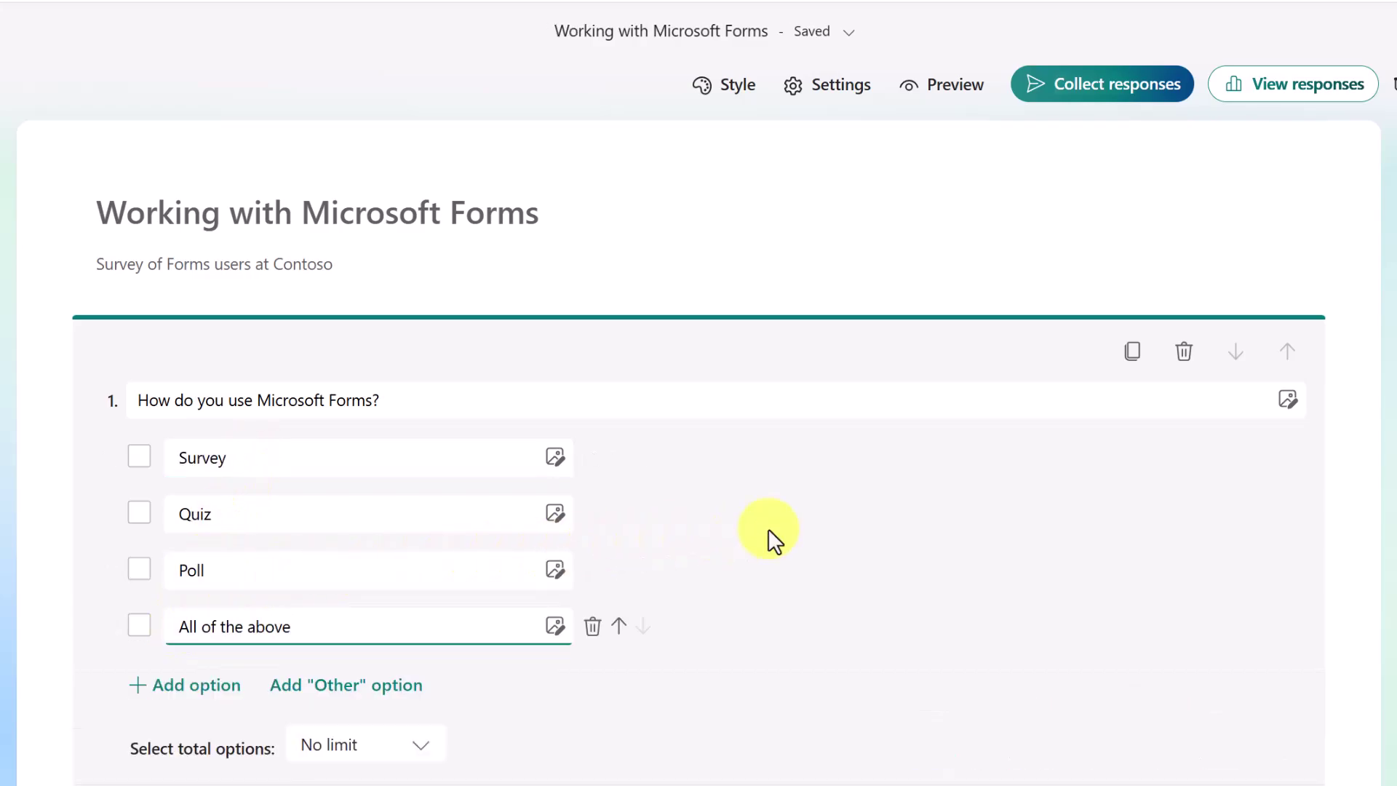
Step: Add a 5-star rating question 2 and paste in its ease-of-use title
scroll(767, 528, down, 2)
scroll(719, 493, down, 2)
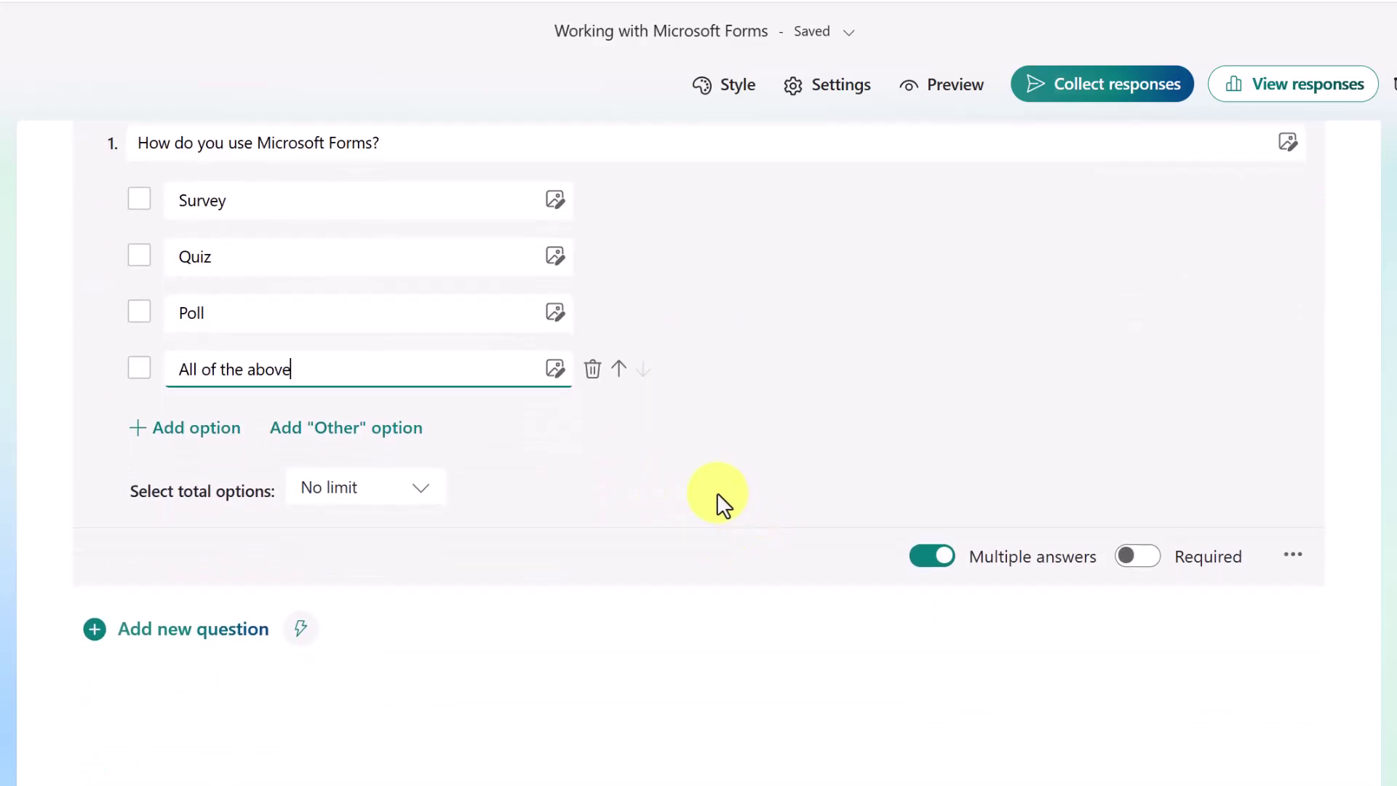
click(174, 639)
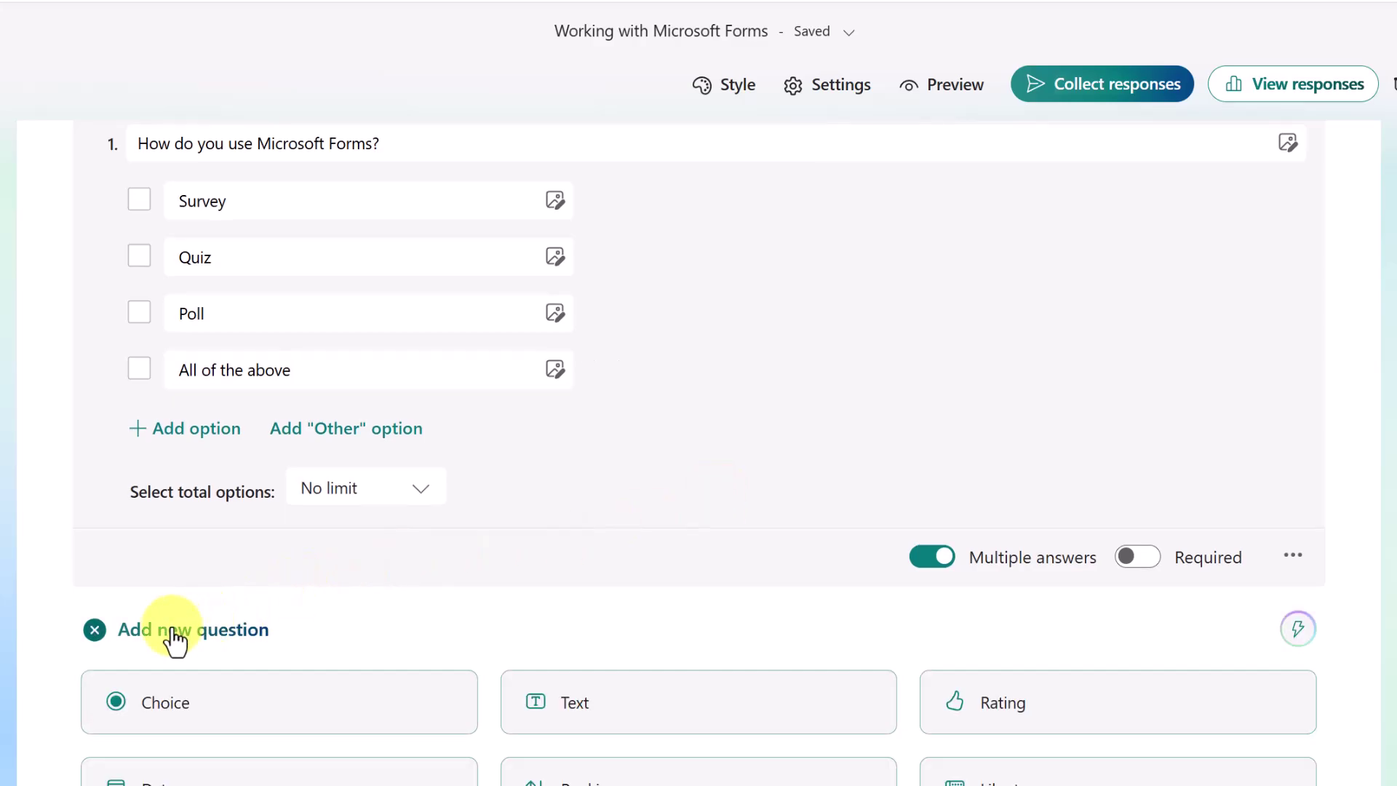
scroll(466, 546, down, 3)
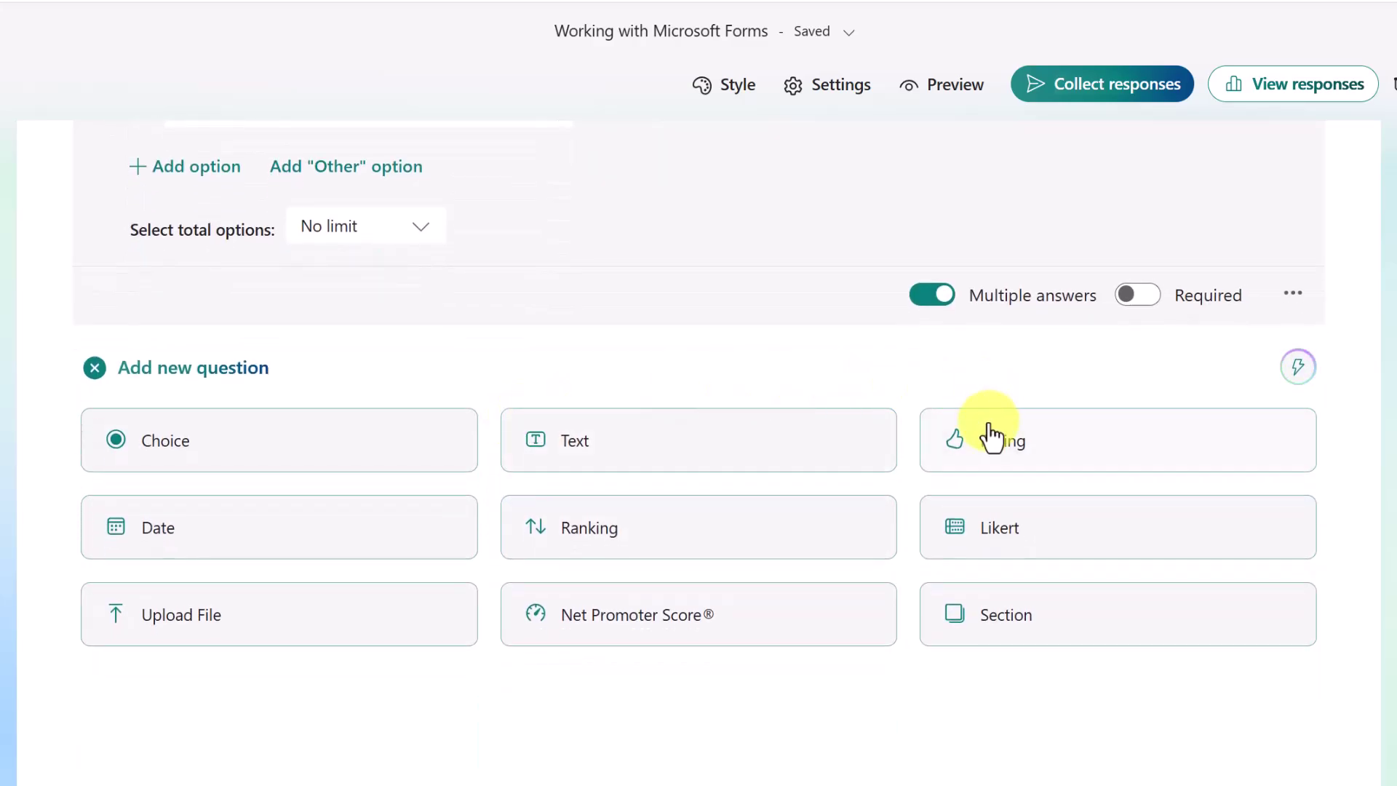
click(968, 440)
text(On a scale of 1-5, how easy is Forms to use?)
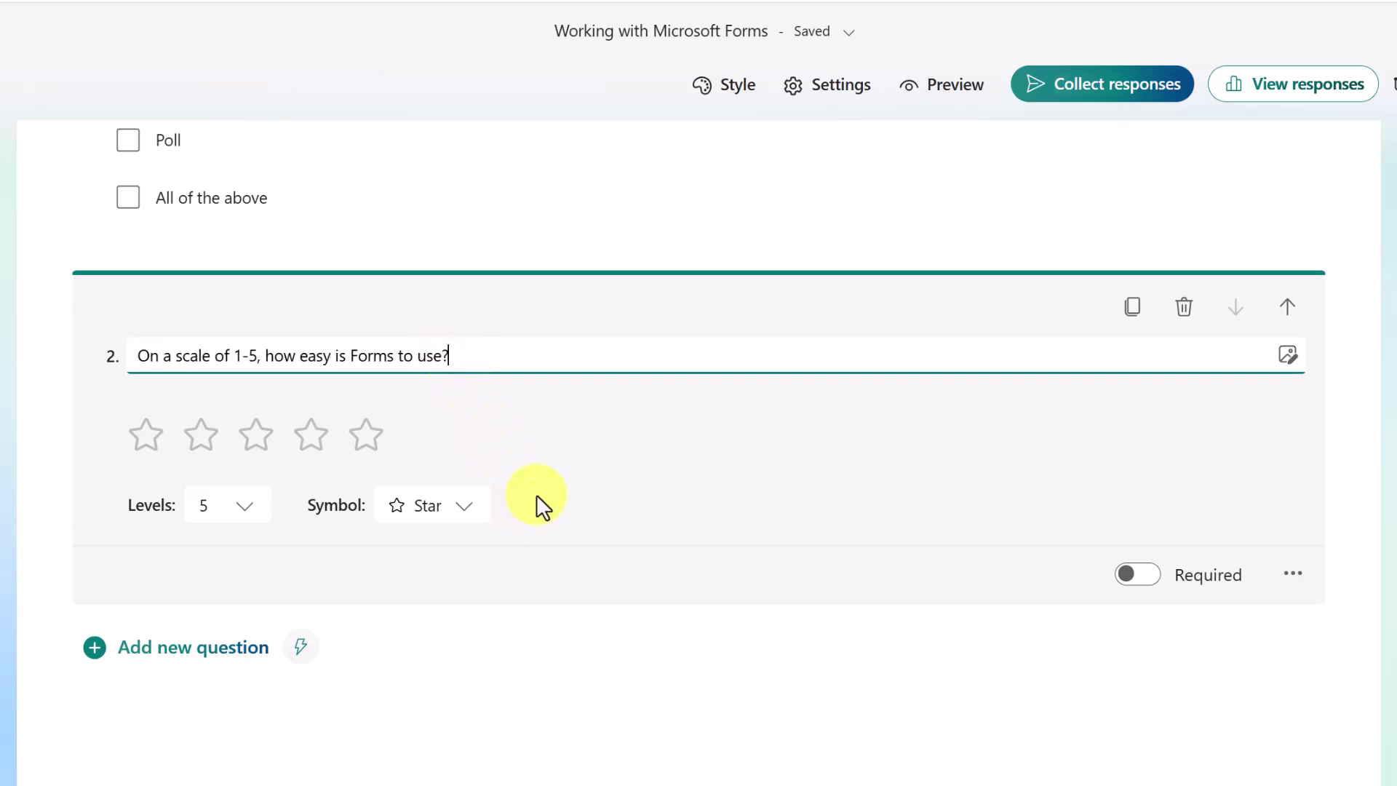
Step: Browse the Recommended question suggestions, then close the Recommended panel
click(302, 649)
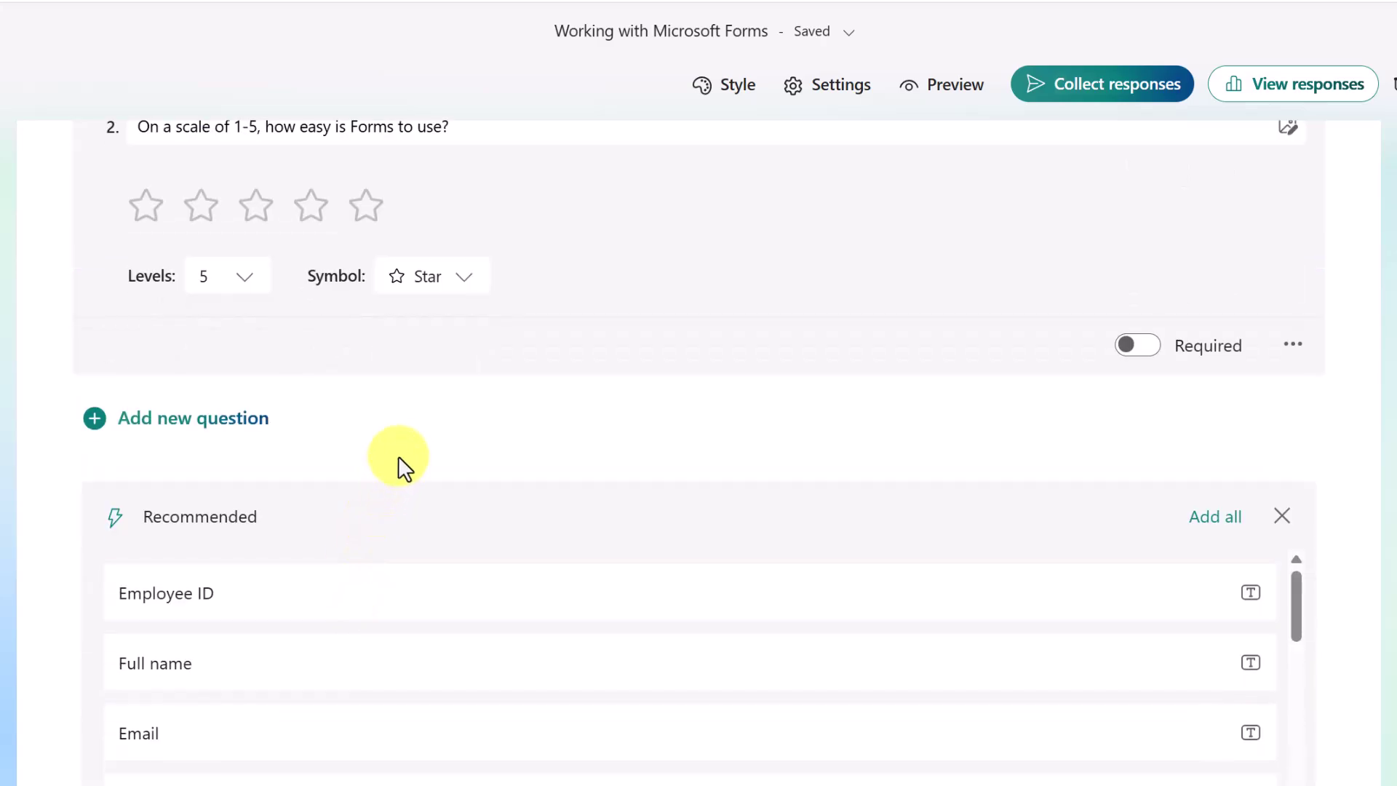
scroll(399, 455, down, 1)
scroll(51, 436, down, 1)
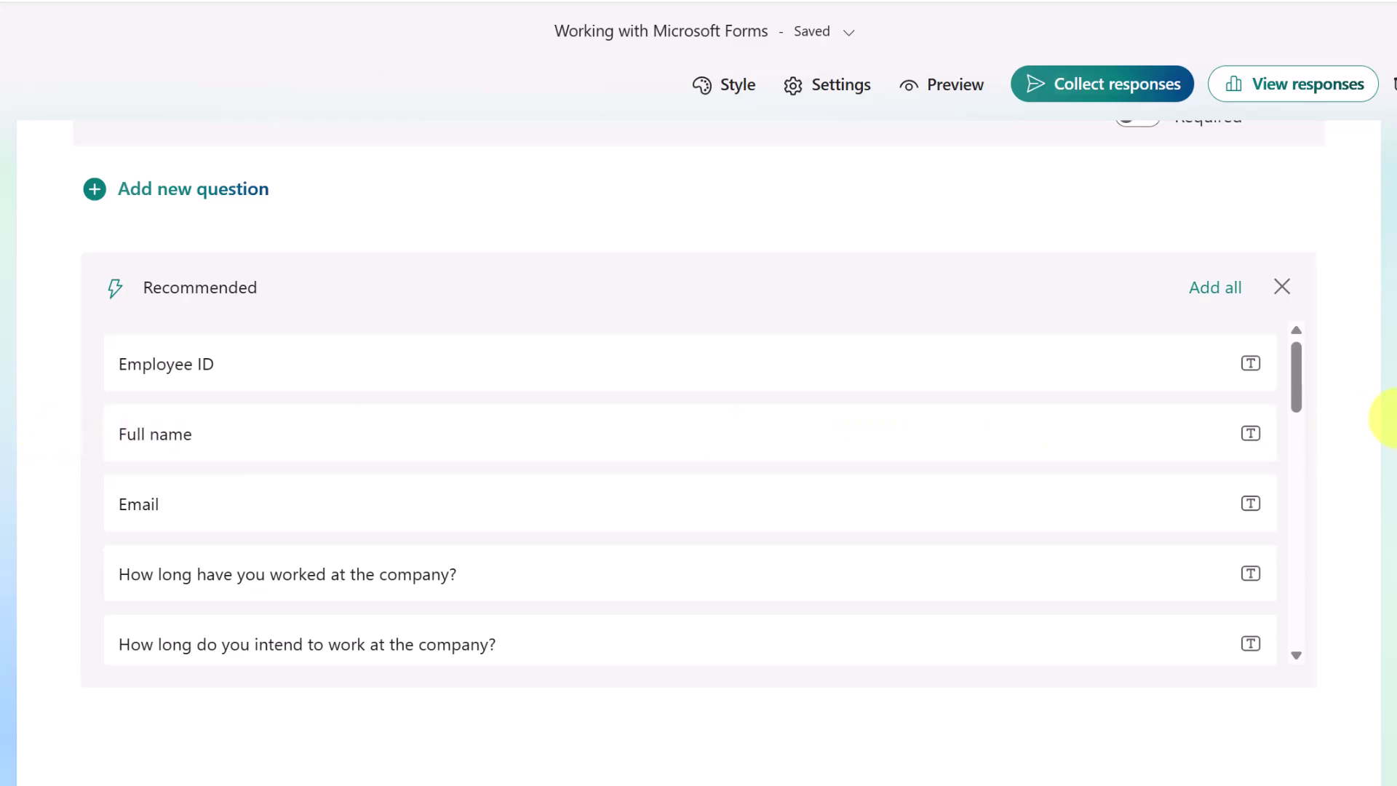
mouse_move(1299, 368)
mouse_down()
mouse_move(1315, 610)
mouse_move(1322, 370)
mouse_up()
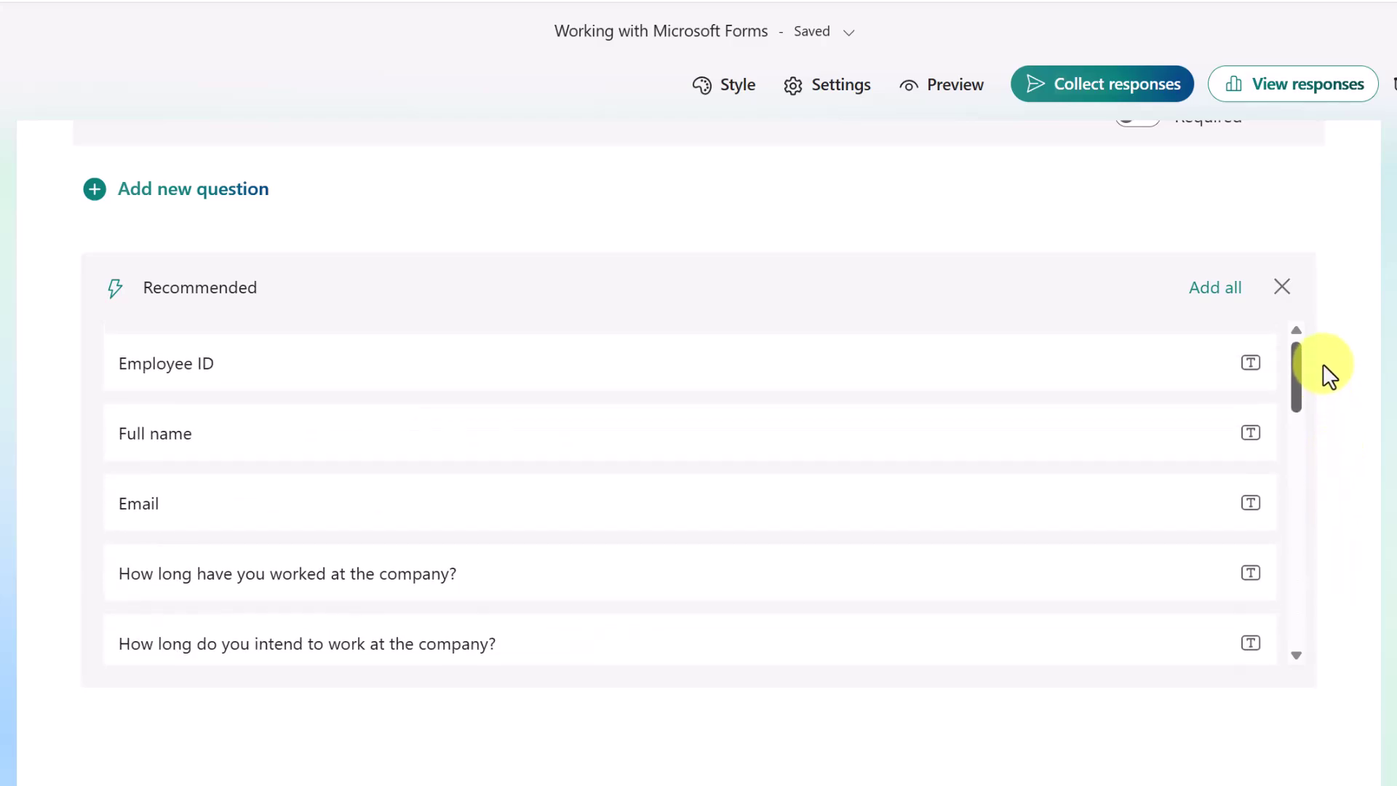
click(1284, 289)
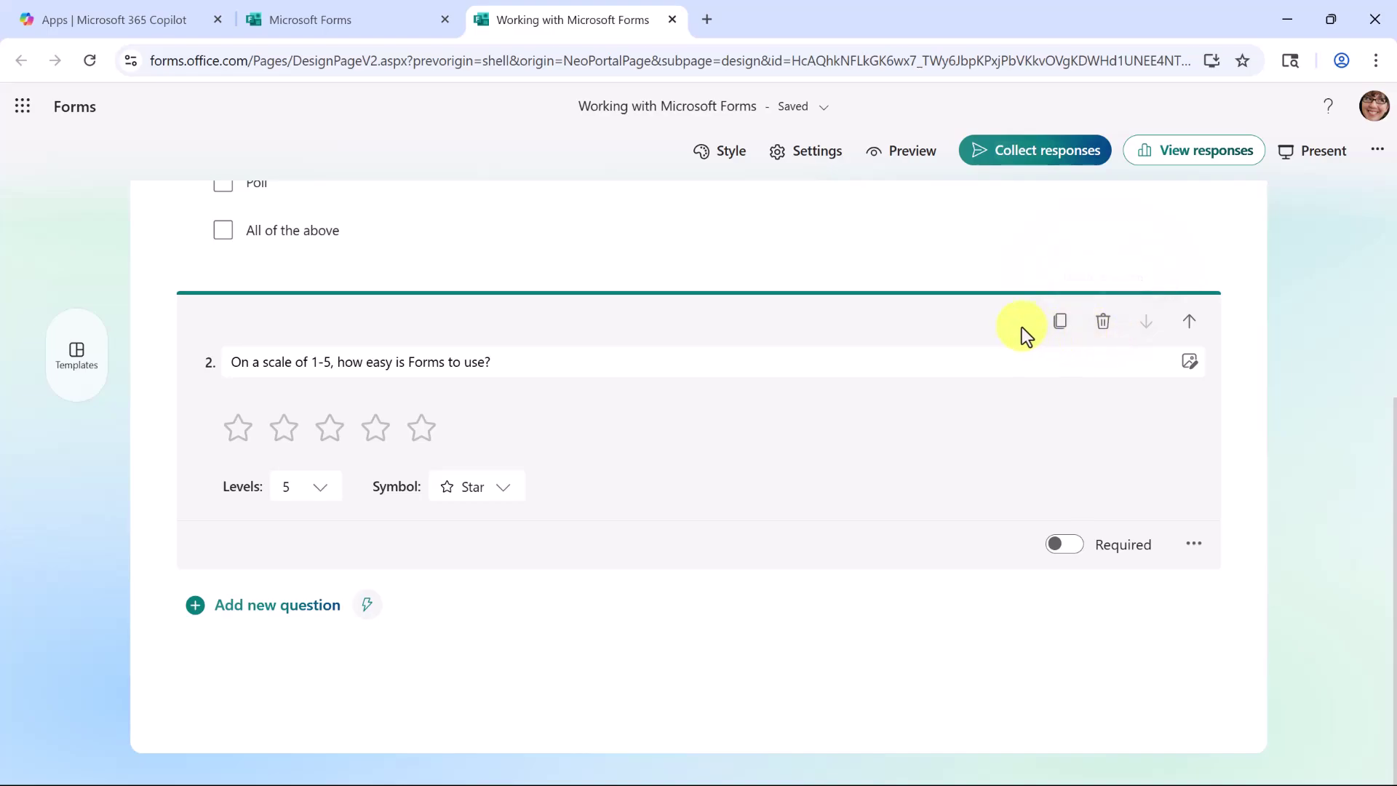
click(78, 357)
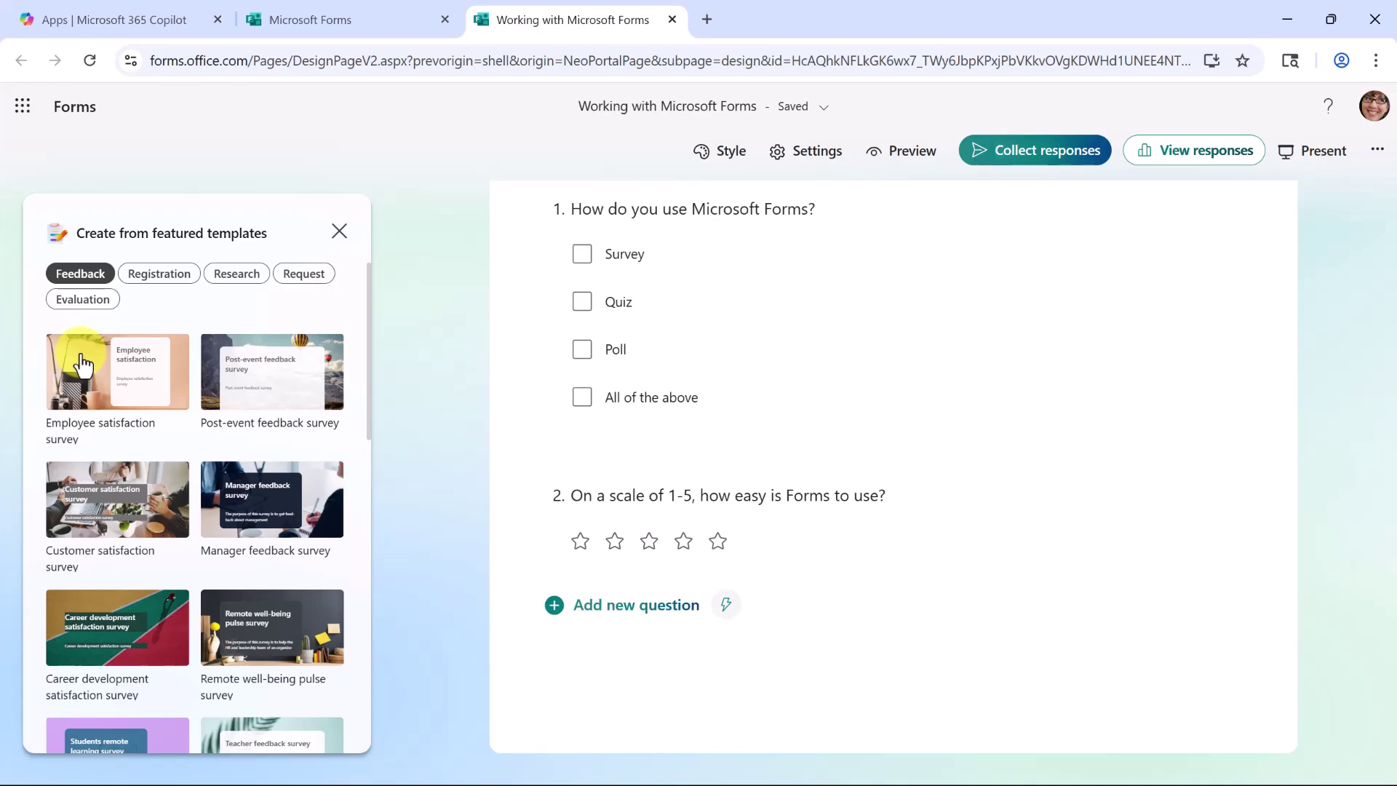
click(342, 233)
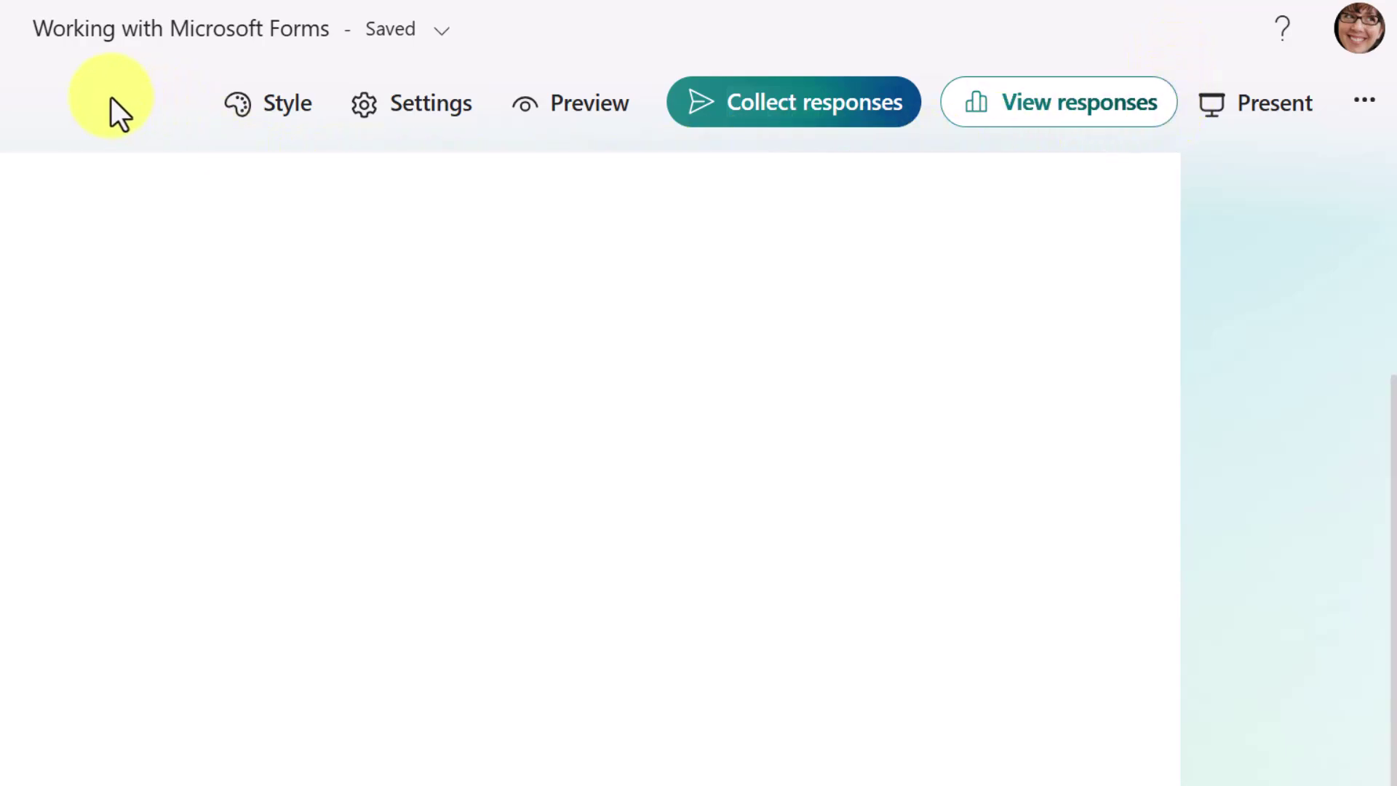
click(407, 109)
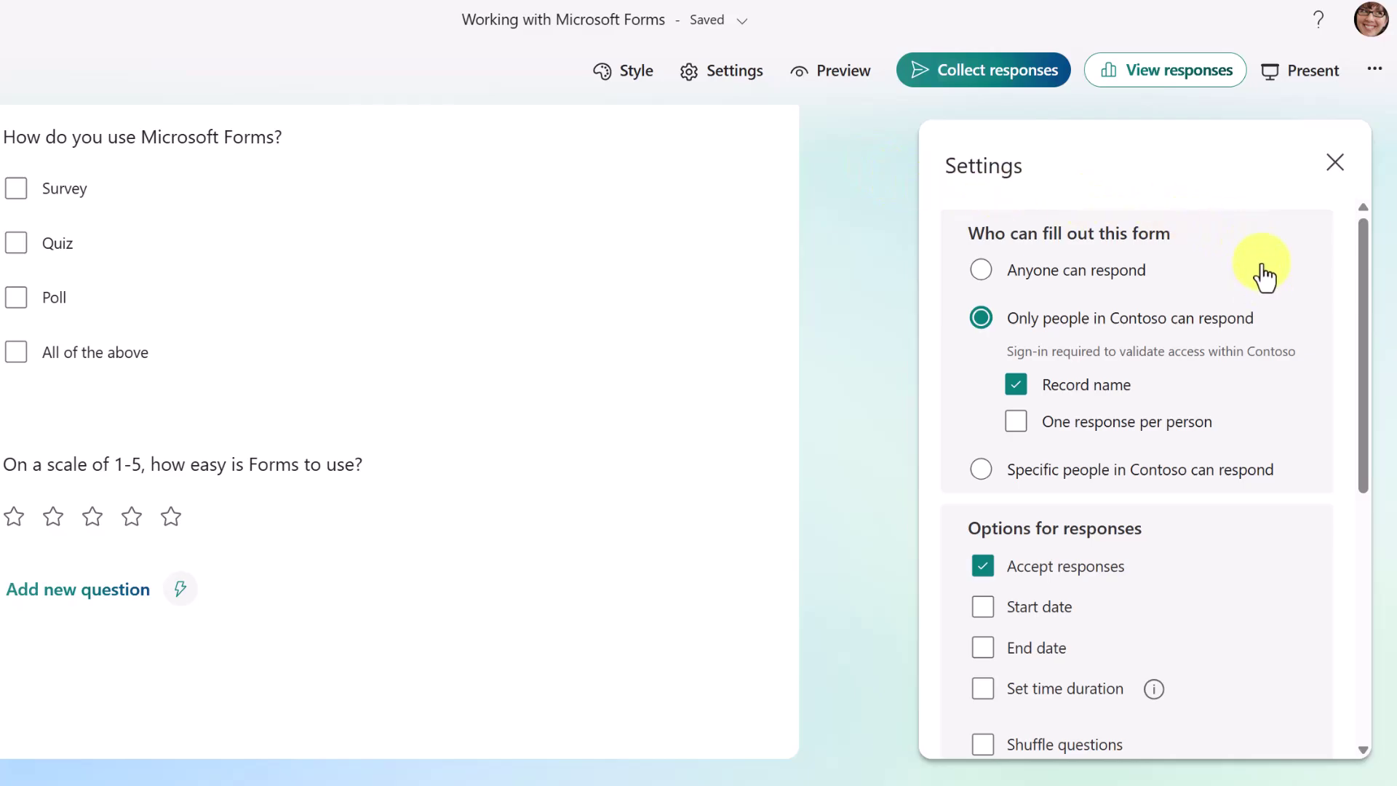
scroll(1268, 314, down, 4)
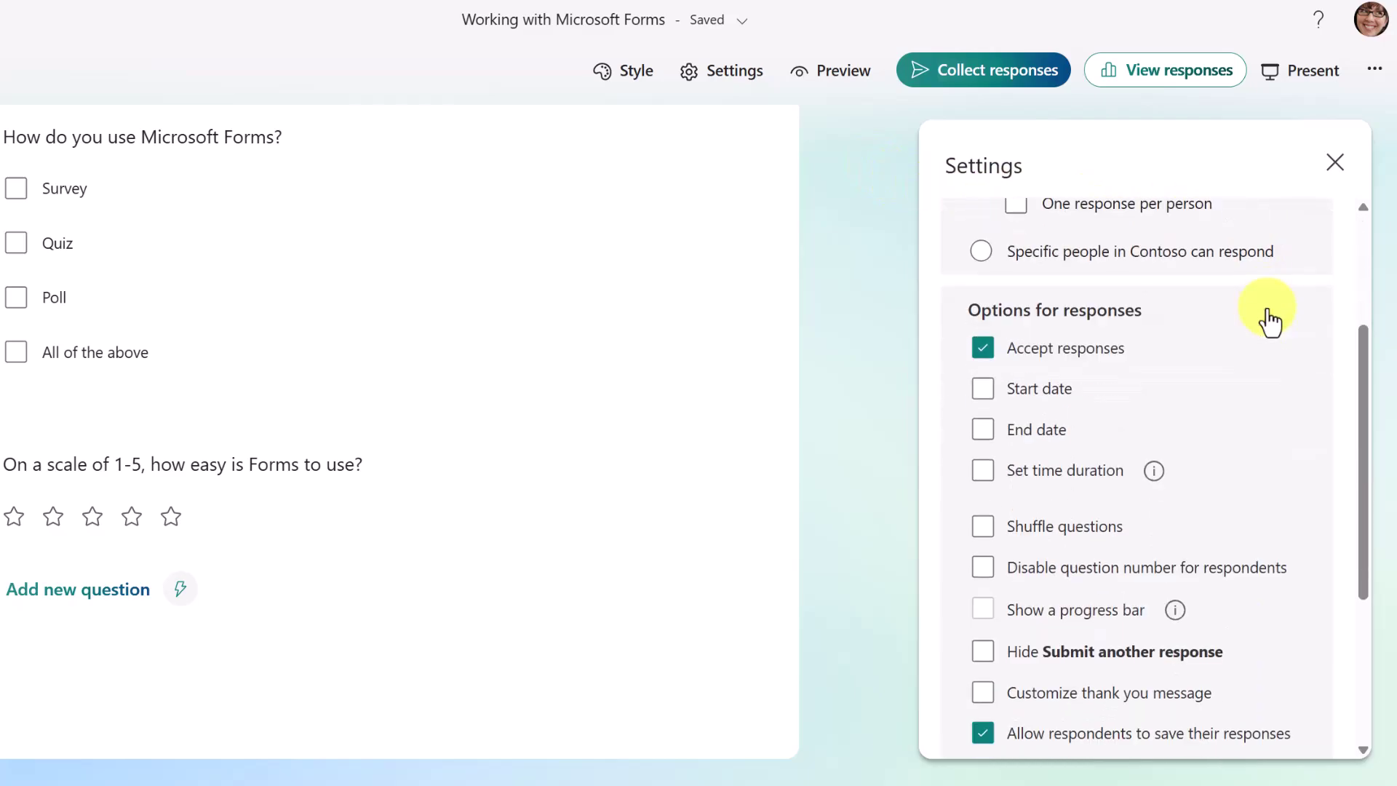
scroll(1273, 319, down, 1)
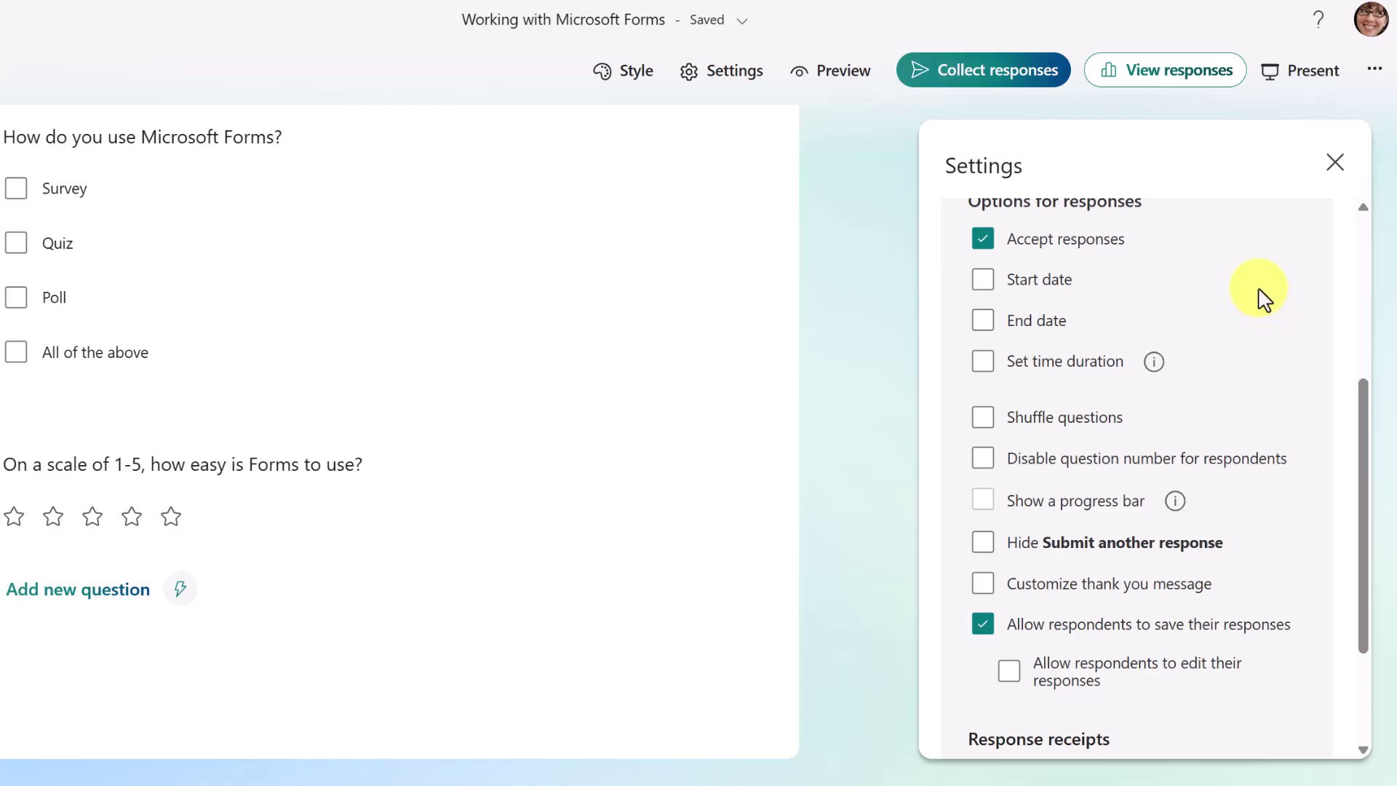
scroll(1264, 320, down, 4)
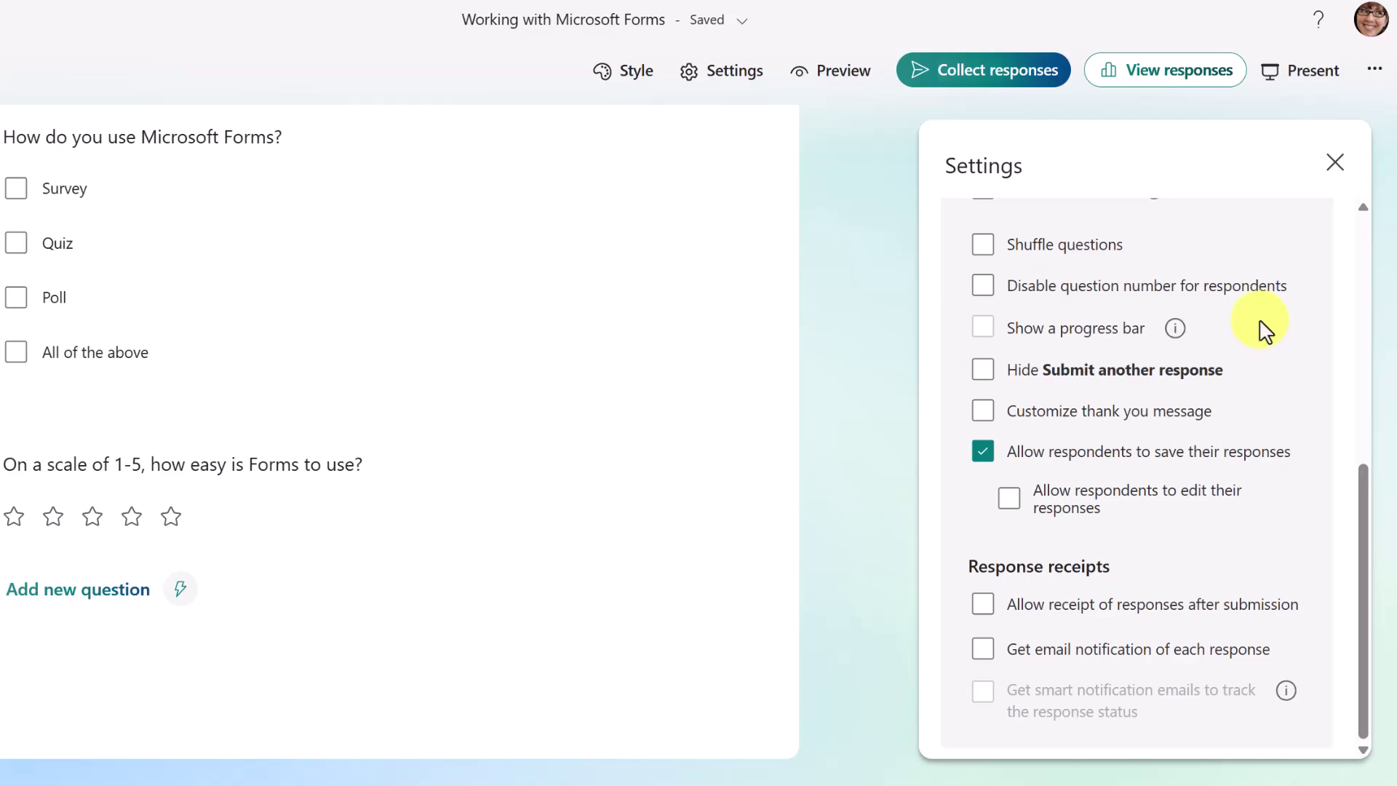
scroll(1265, 329, up, 10)
click(1333, 166)
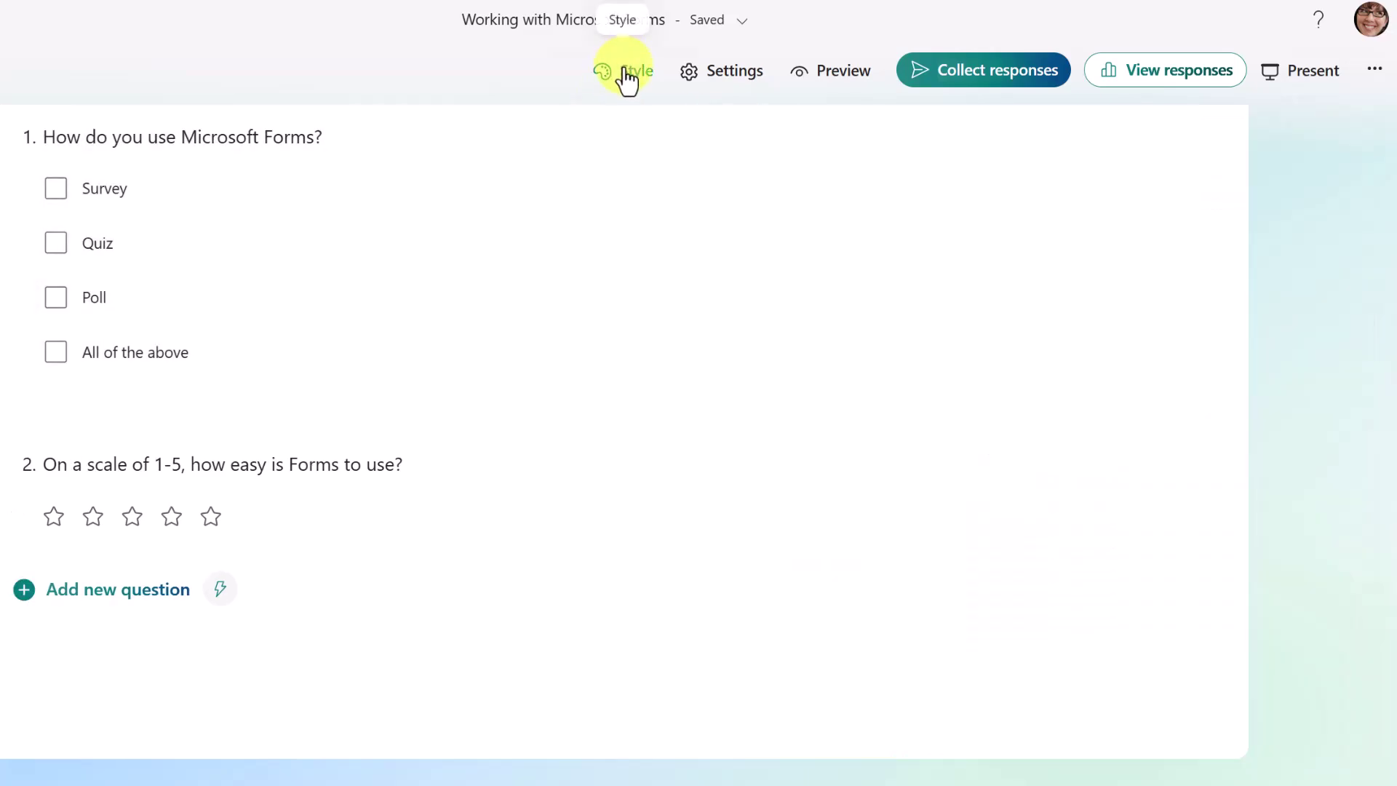
Step: Try the teal banner and dark teal card header layouts, then settle on a plain title header
click(626, 73)
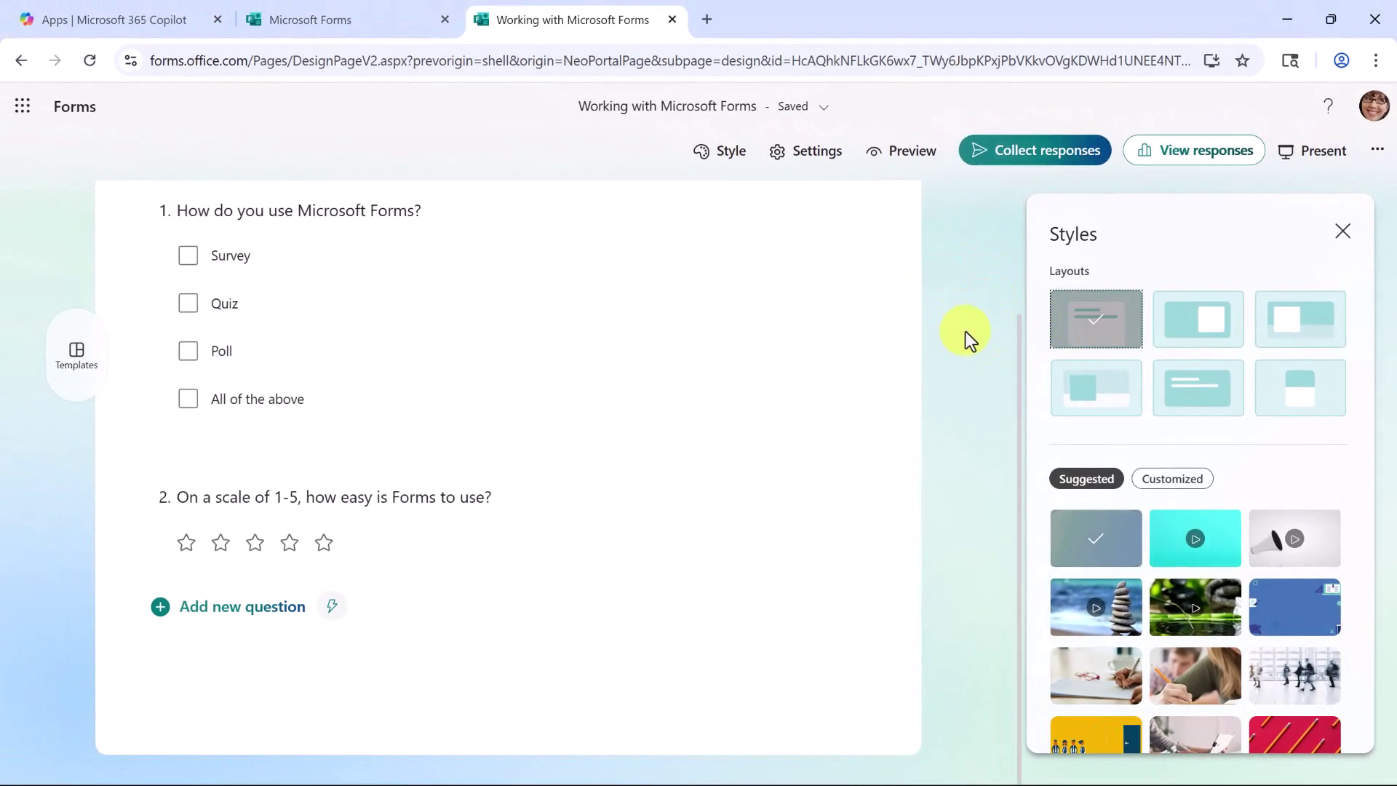
scroll(970, 337, up, 3)
click(1153, 388)
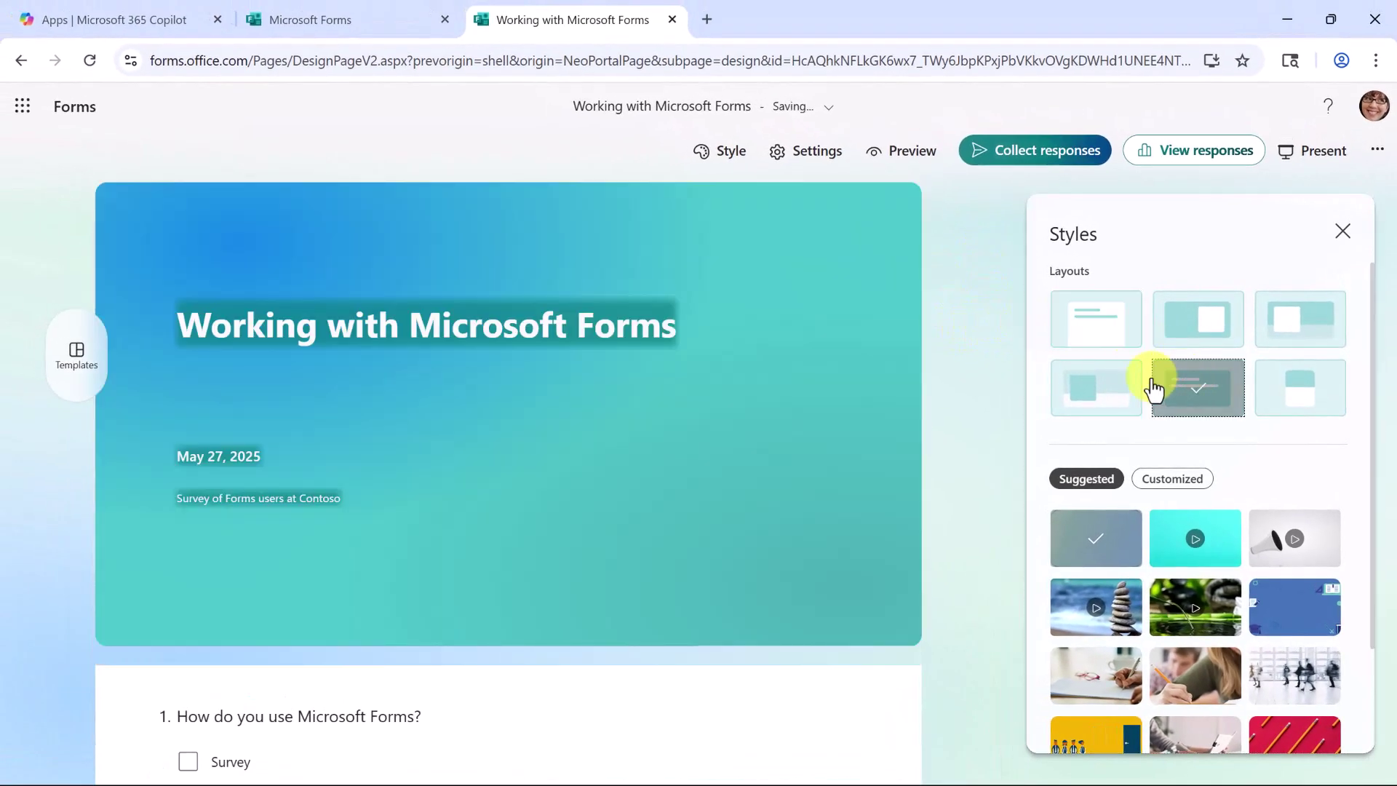
click(1097, 391)
click(1210, 321)
Step: Apply the red pencils background theme, then replace it with the dark blue theme
scroll(1238, 440, down, 2)
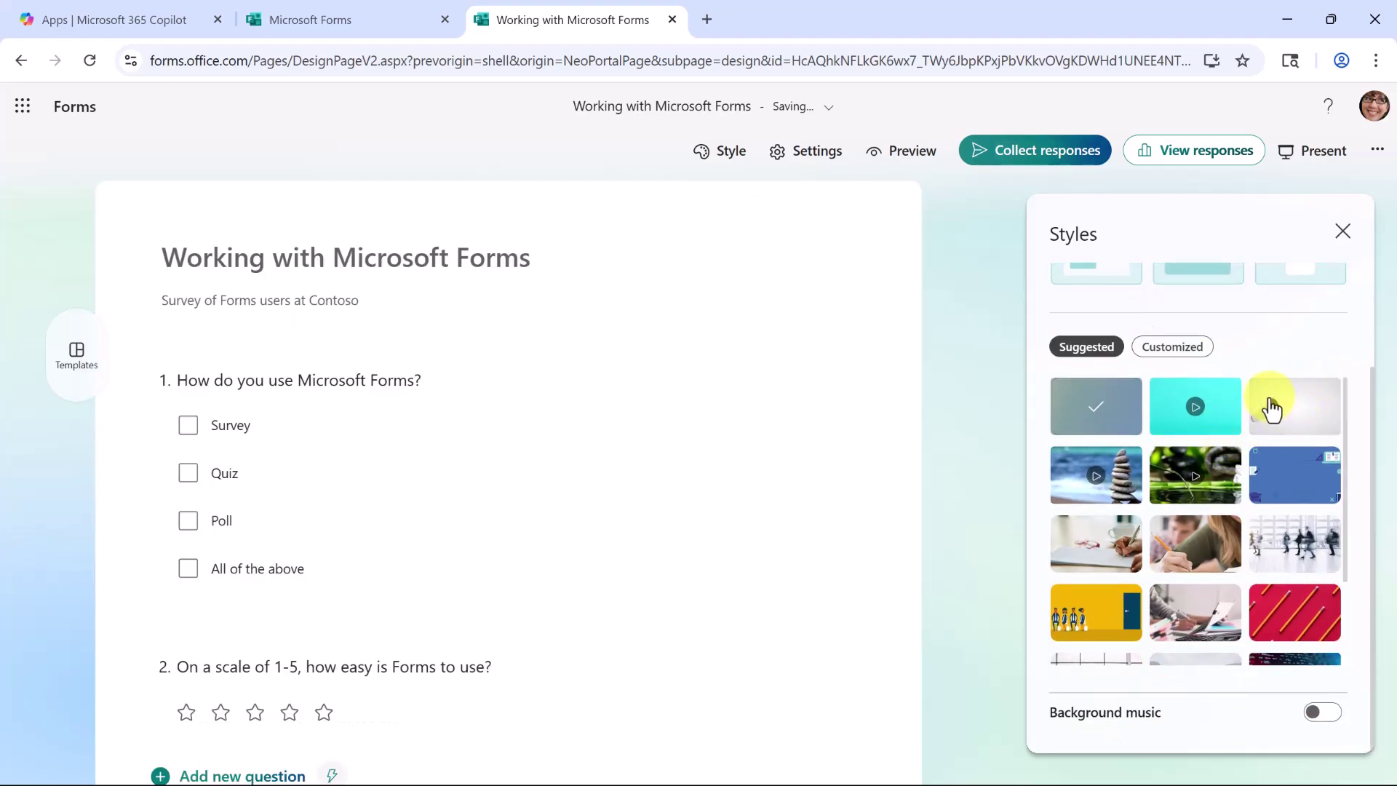
scroll(1252, 414, down, 3)
click(1295, 401)
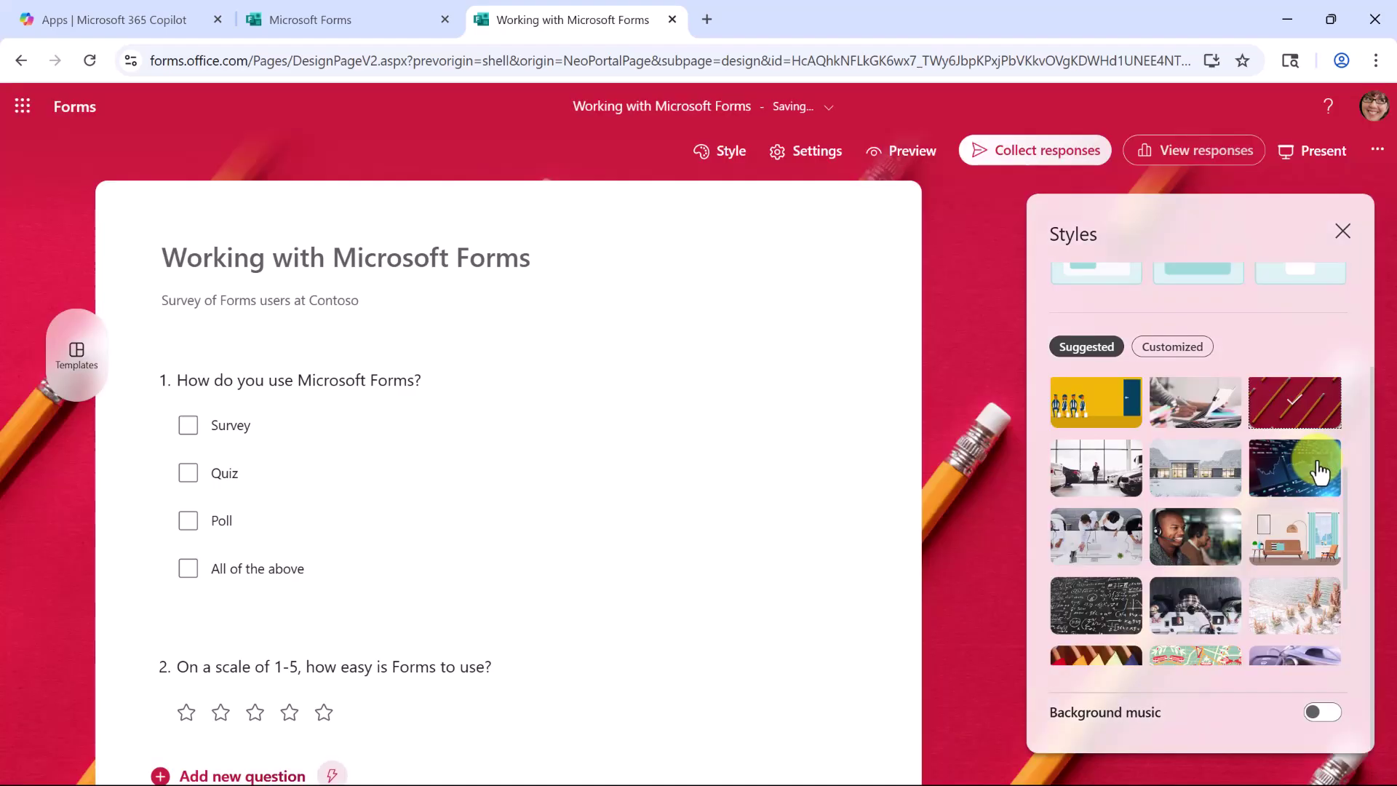
click(1317, 470)
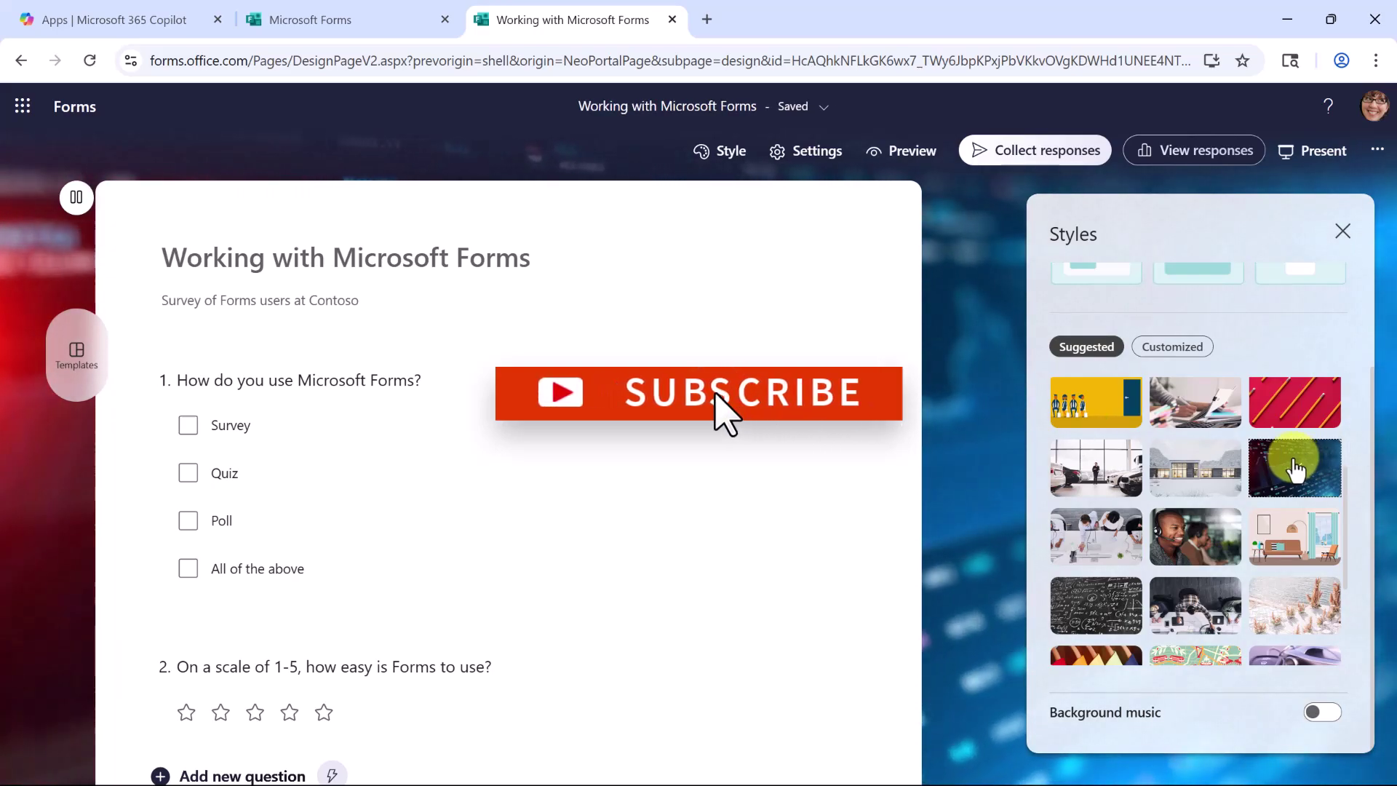
scroll(1282, 386, down, 5)
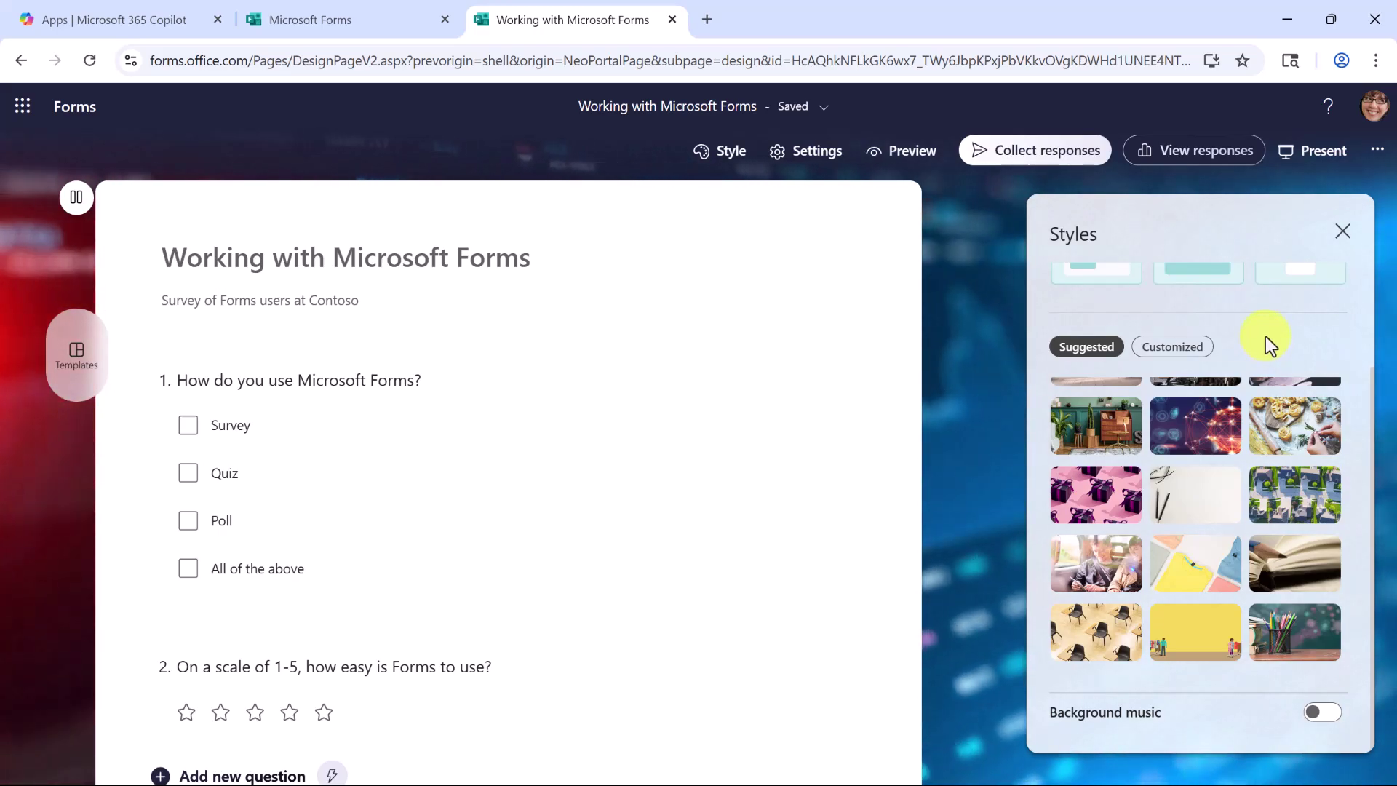
click(1172, 348)
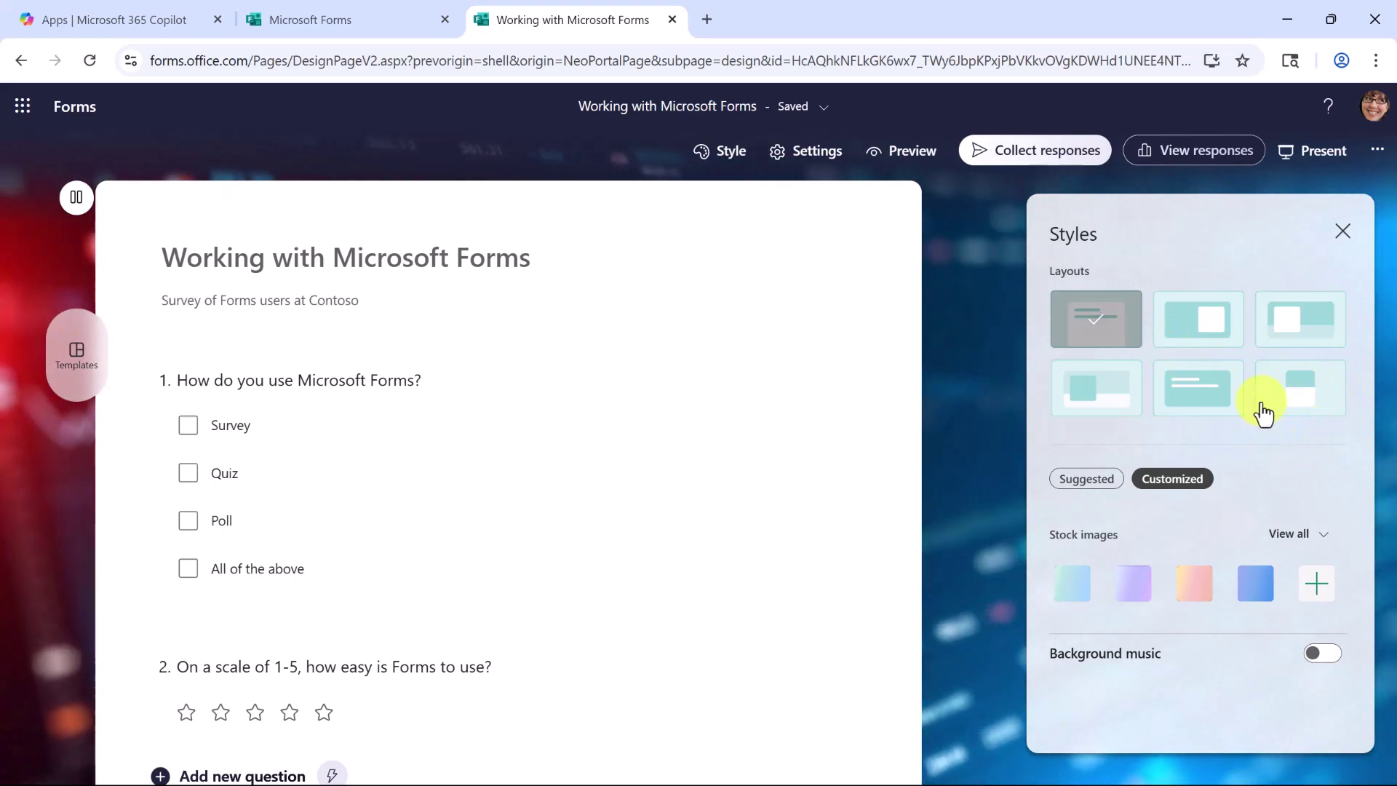
Step: Start a custom theme, back out, and apply the pen-writing photo background instead
click(1317, 582)
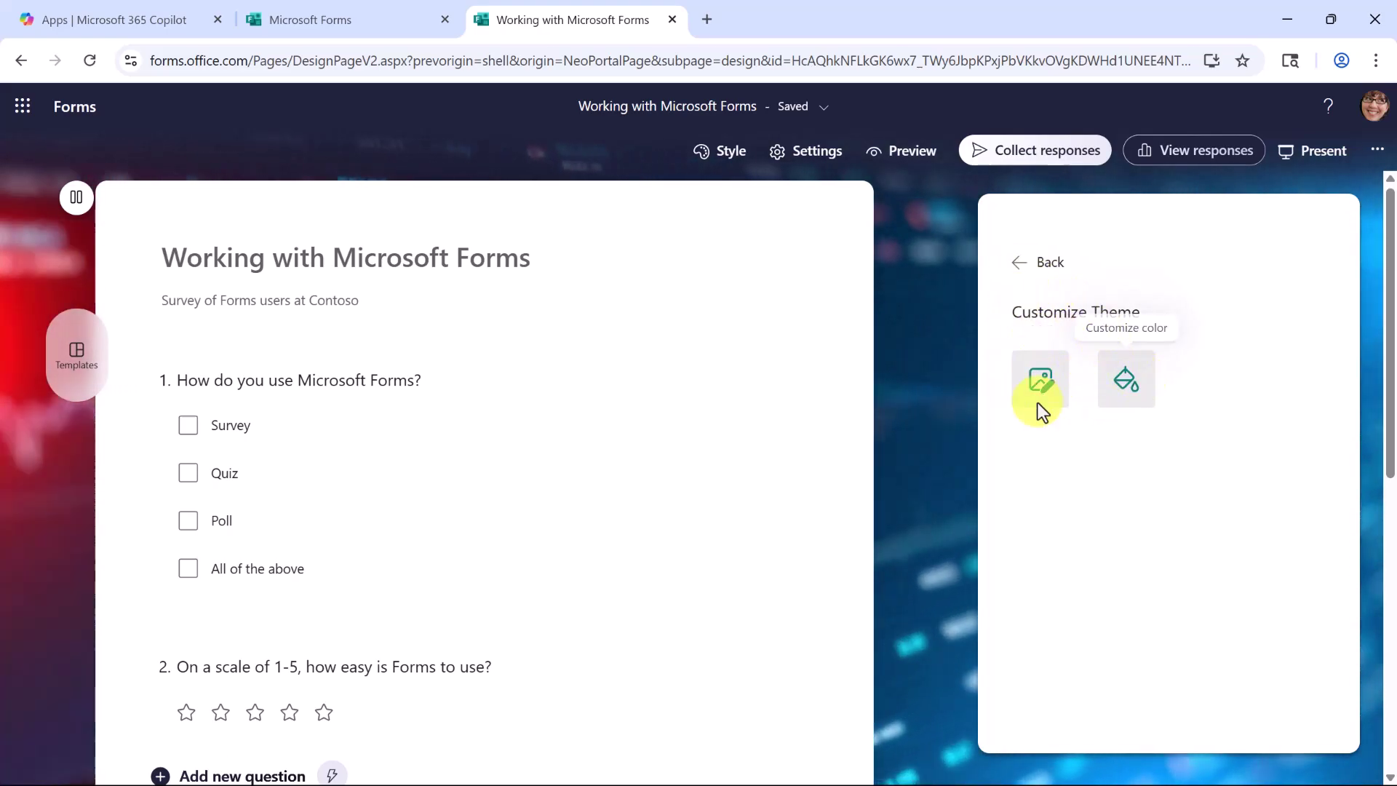
key(Escape)
click(1098, 678)
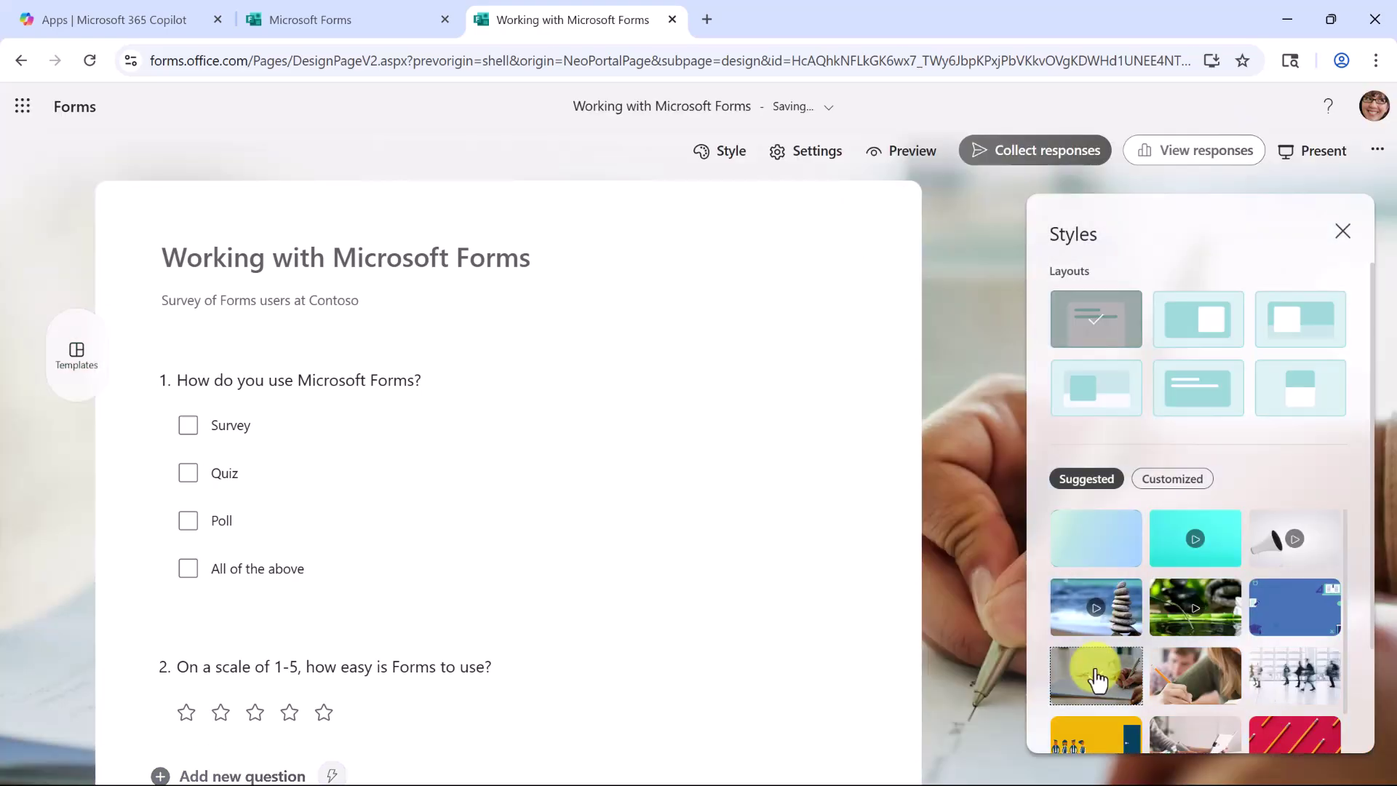
Step: Close the style pane and preview the form in mobile, then computer layout
click(1343, 231)
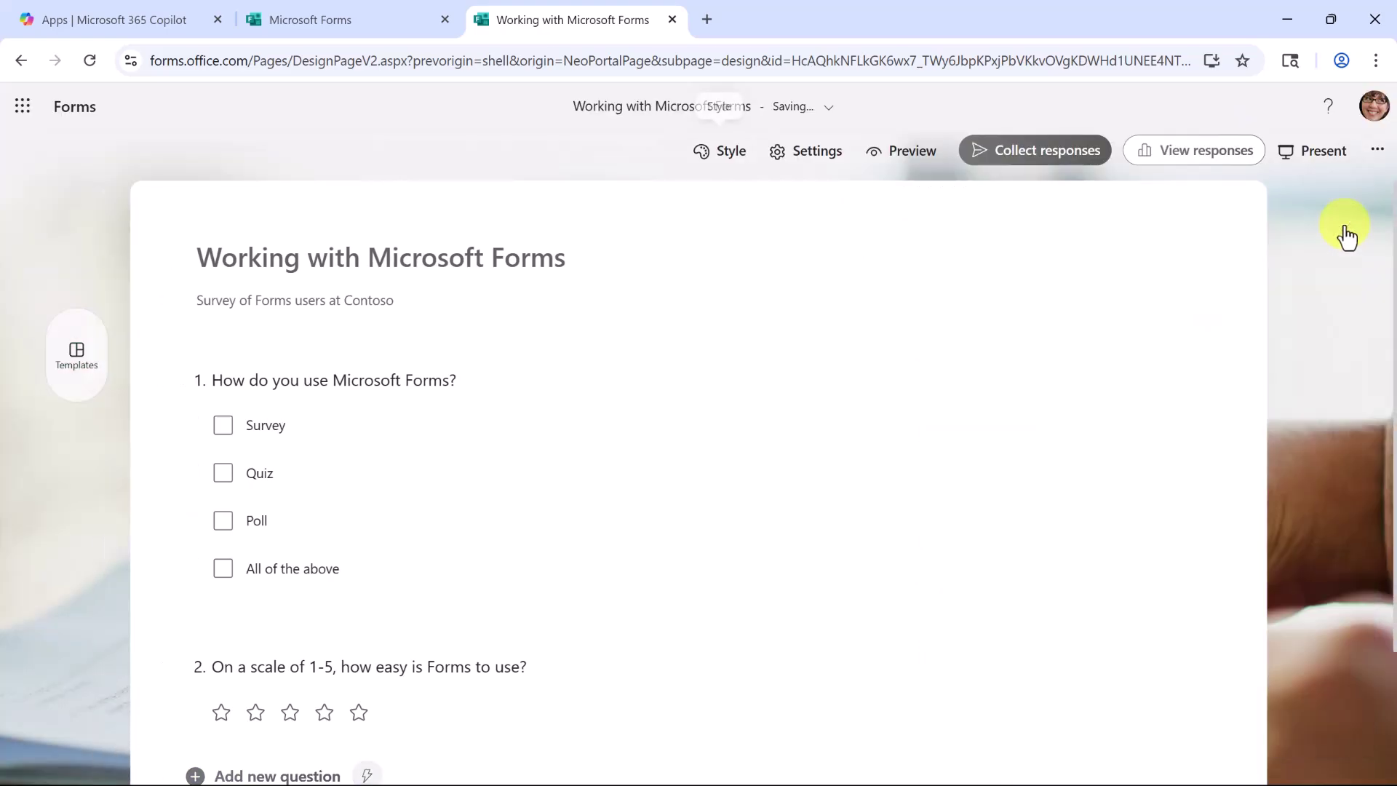
click(912, 155)
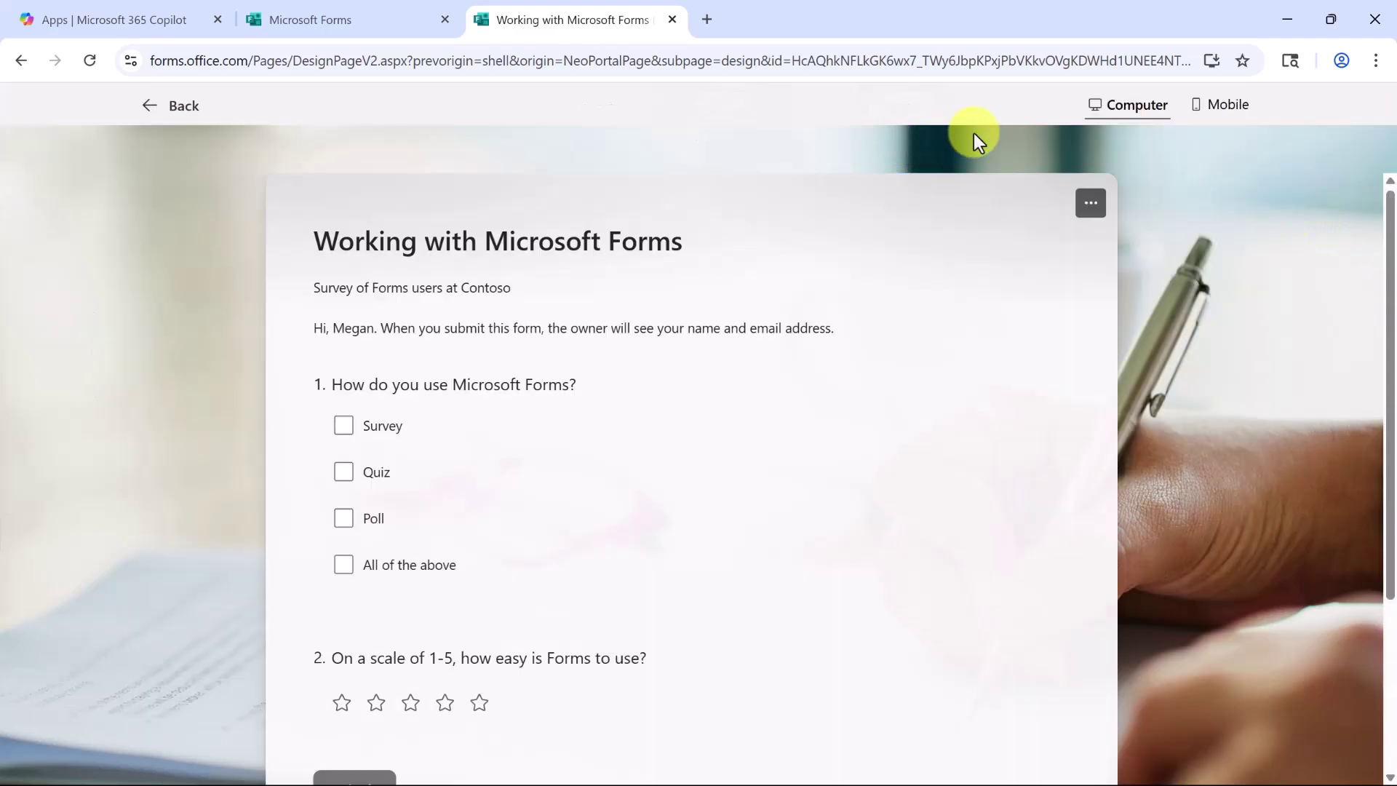
click(1213, 109)
click(1134, 109)
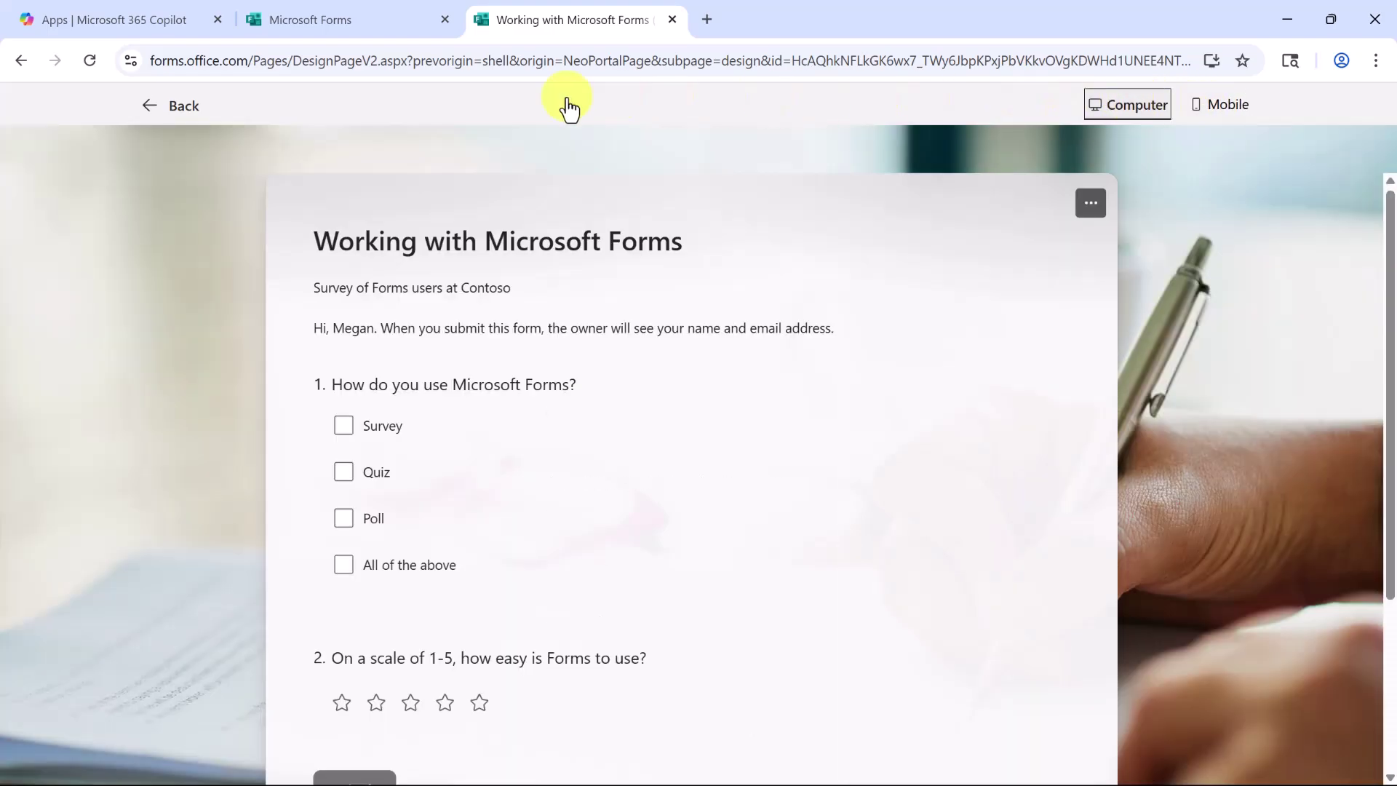
Step: Leave the preview, return to the Forms home page and start a form from the Feedback template
click(153, 113)
click(68, 108)
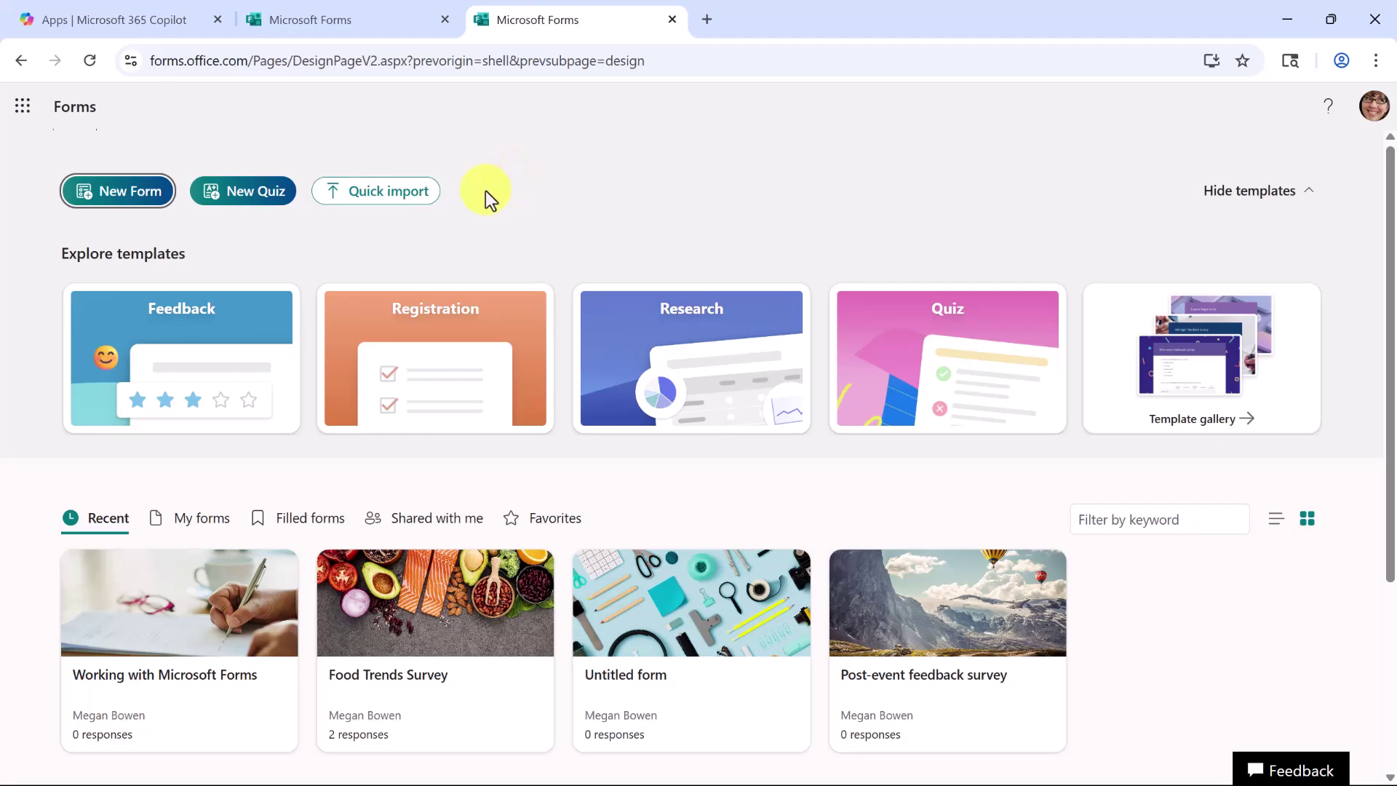
click(212, 362)
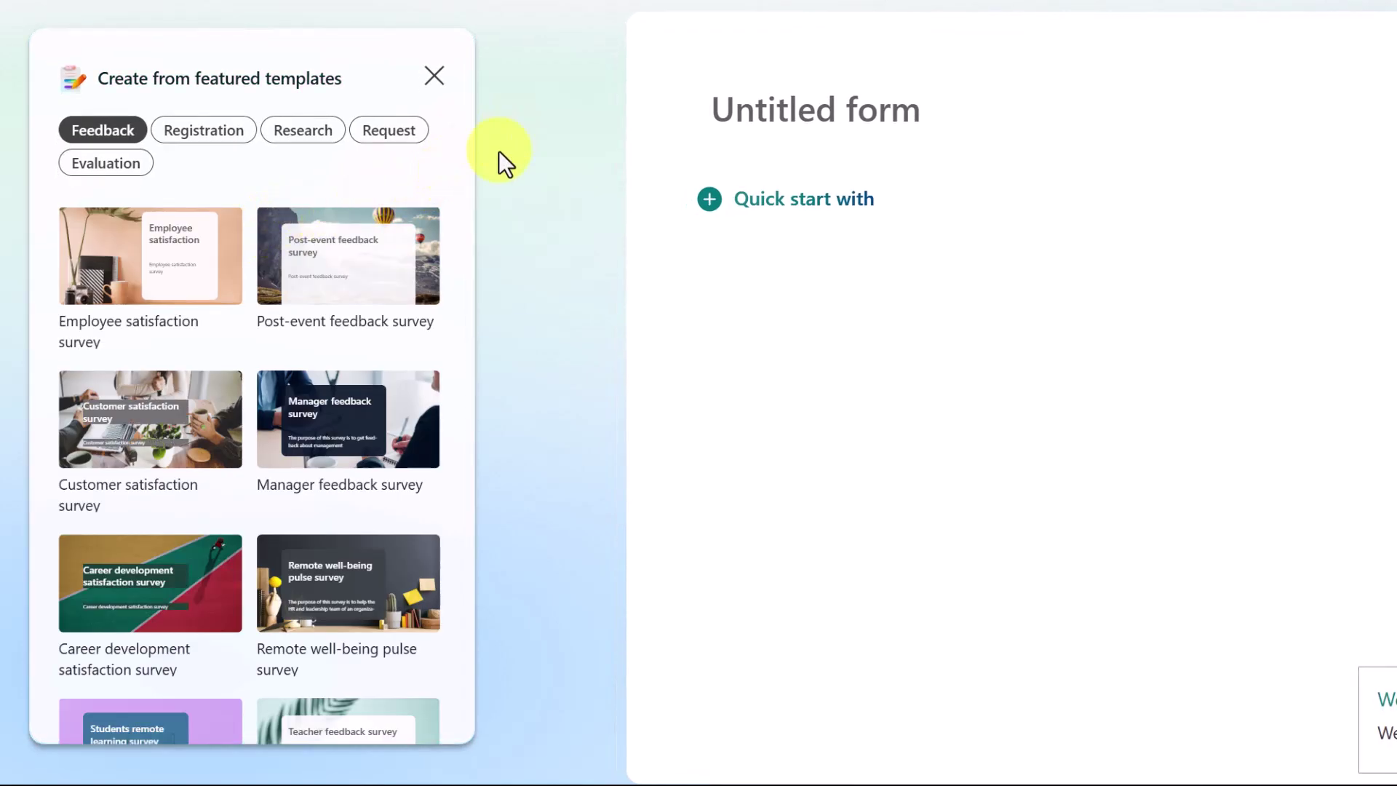
Step: Load the Employee satisfaction survey template and review its job, tenure and satisfaction questions
scroll(400, 321, down, 6)
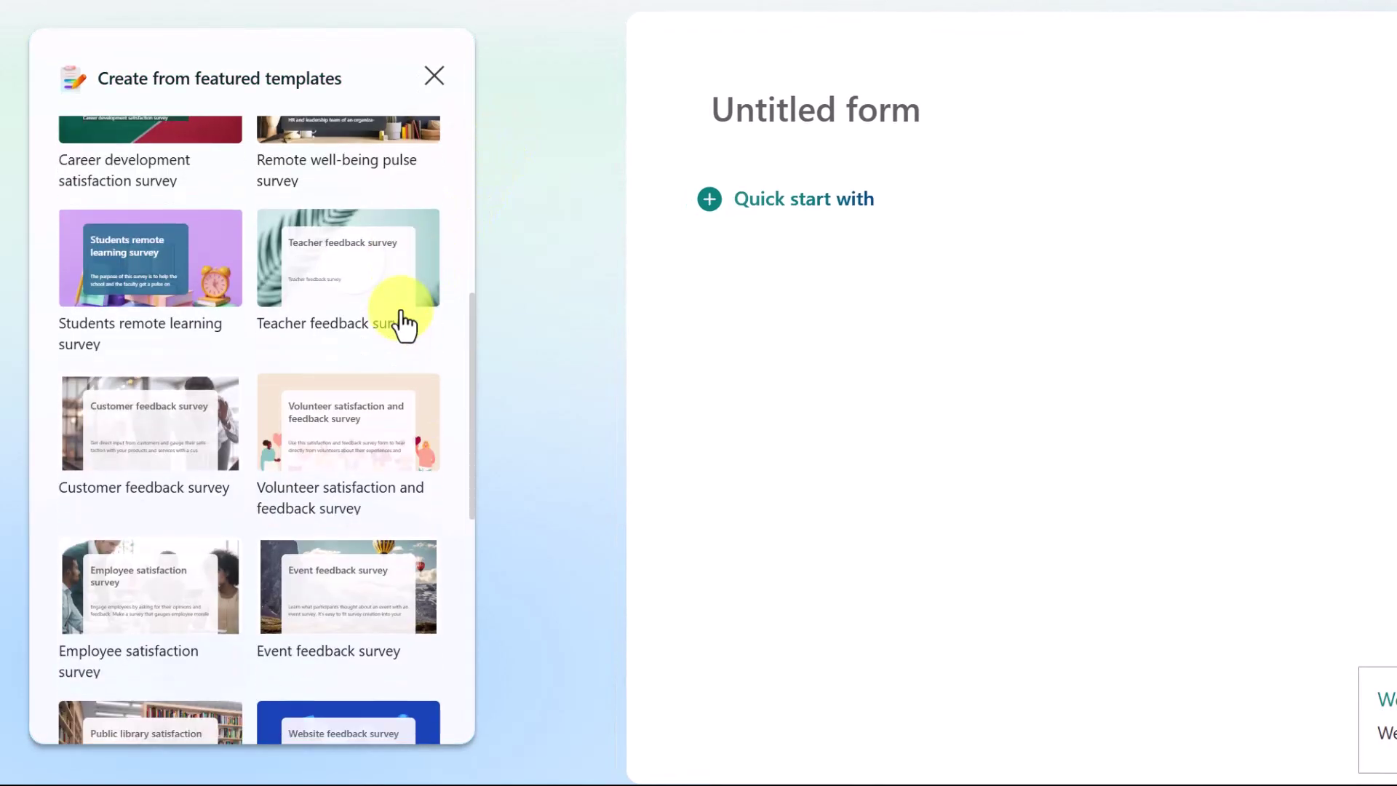
click(155, 586)
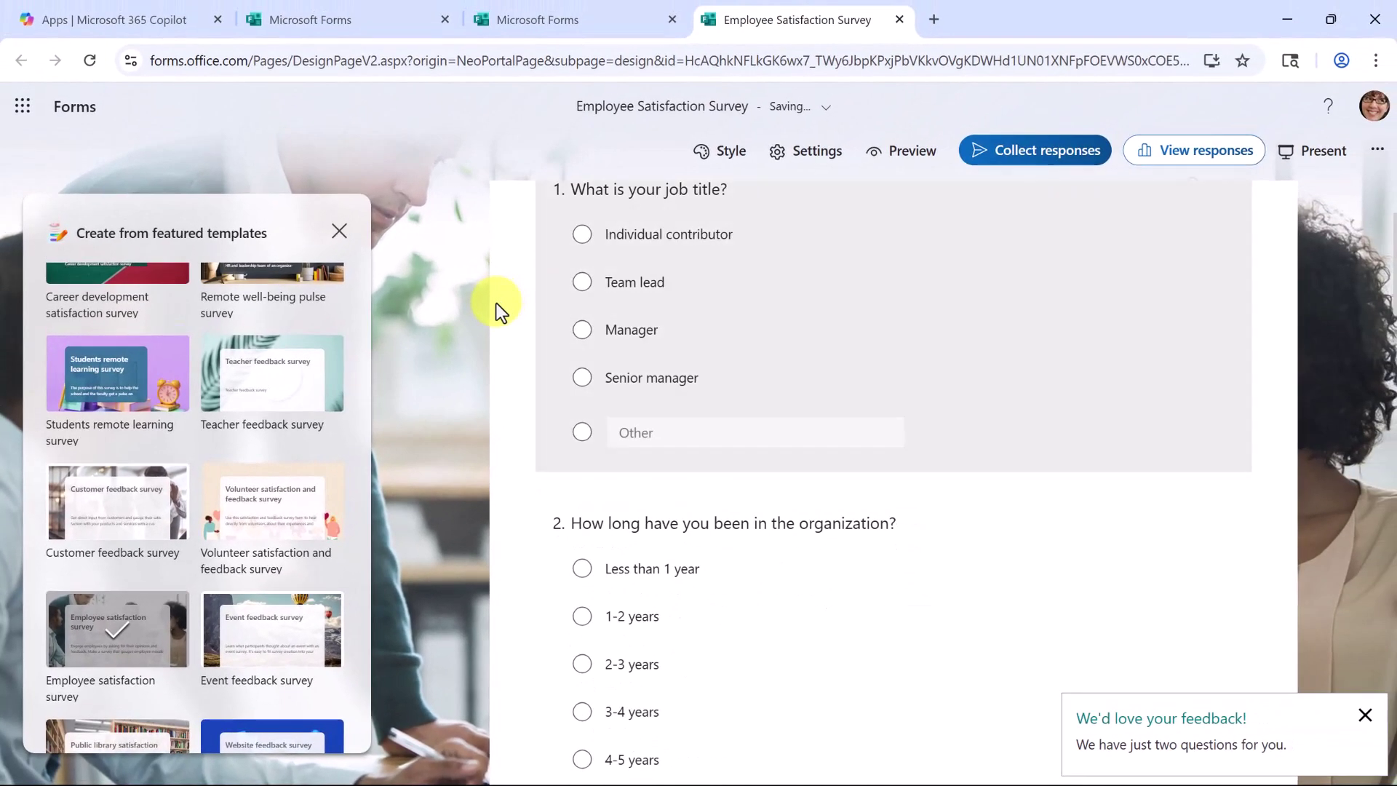
scroll(497, 302, down, 12)
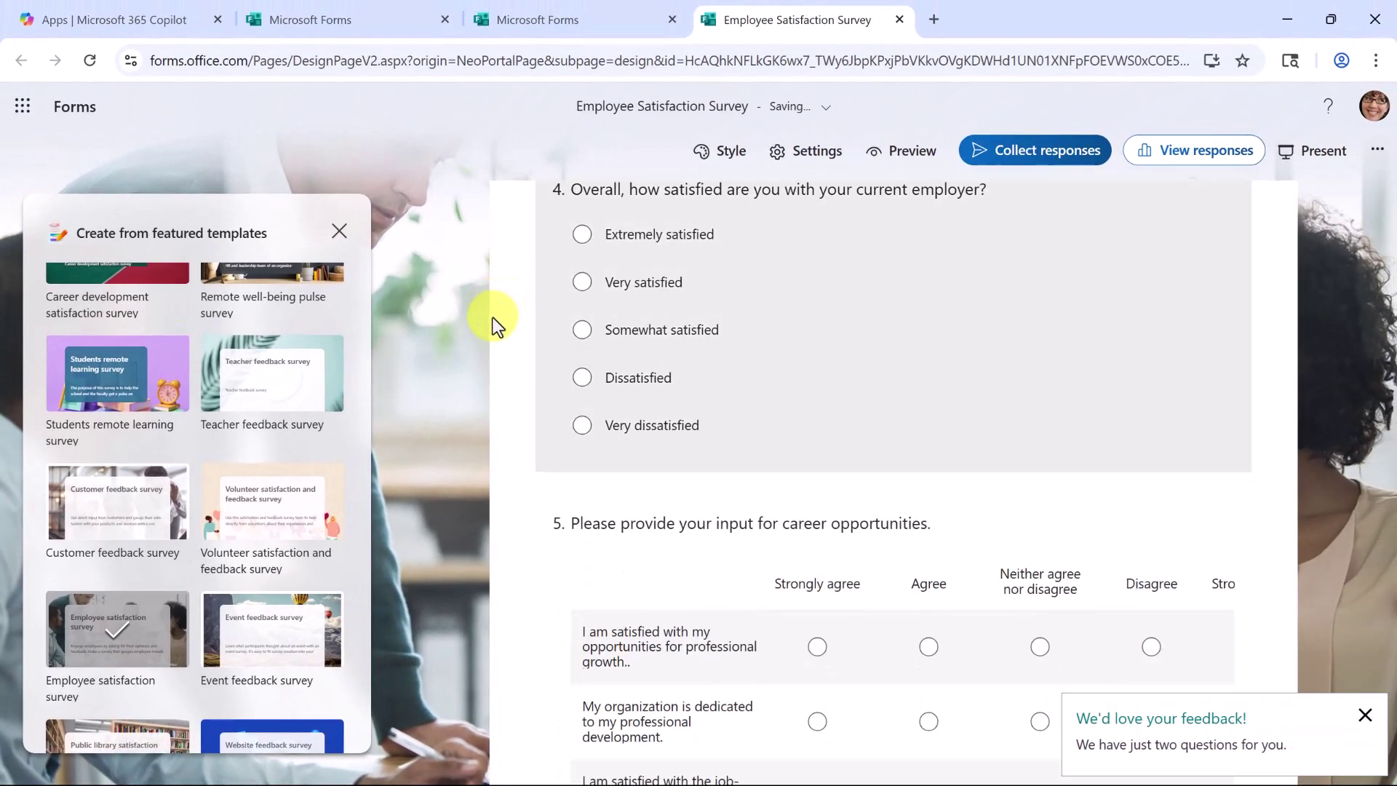
scroll(492, 319, up, 10)
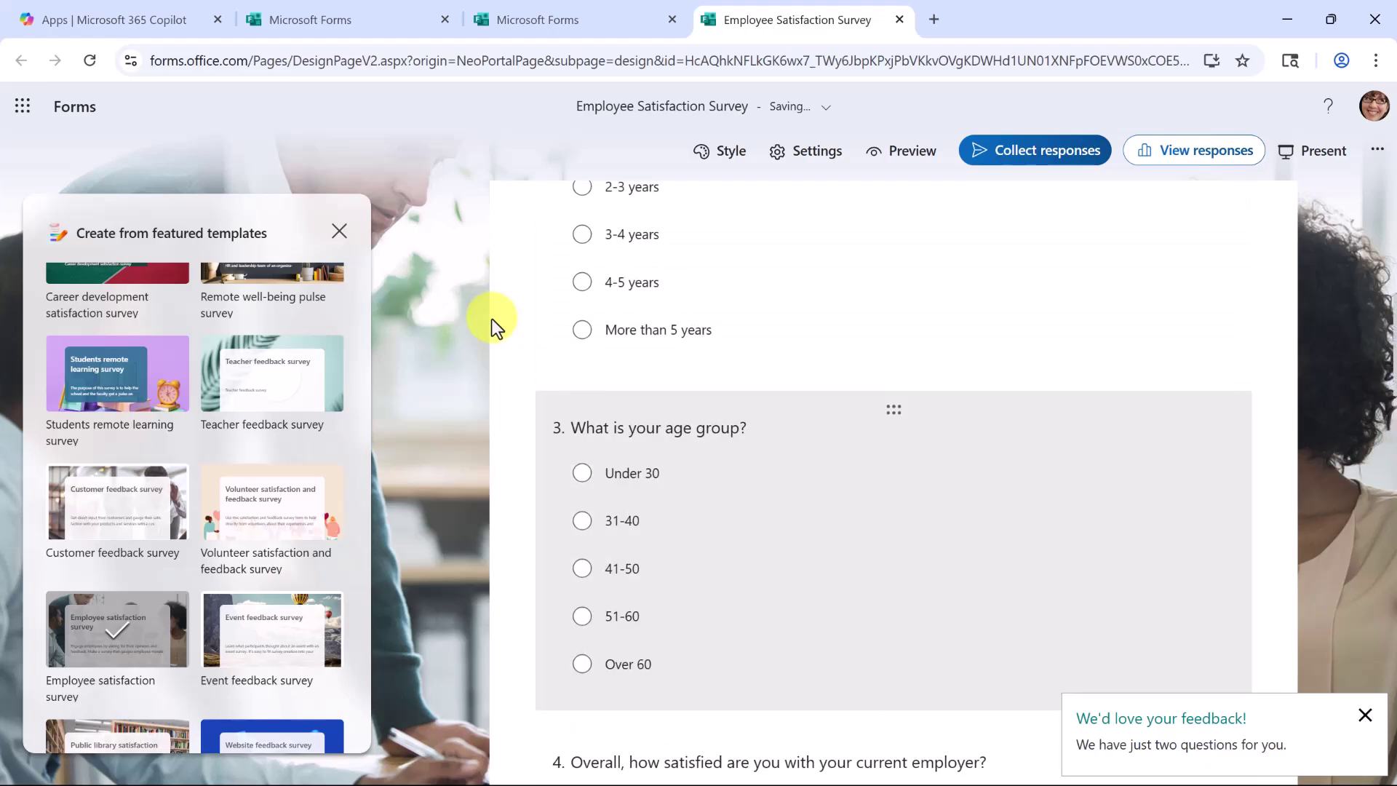
scroll(492, 319, up, 5)
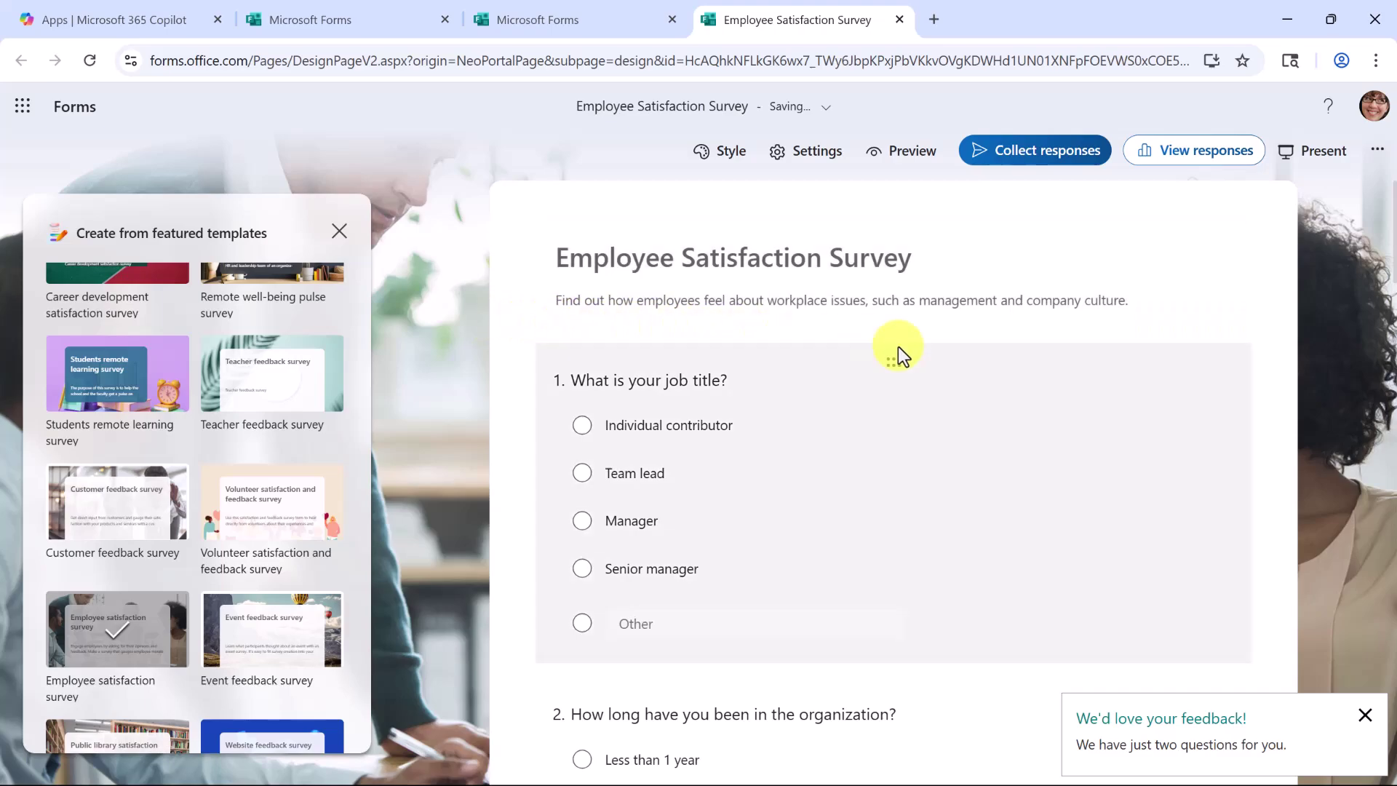
scroll(1070, 383, down, 3)
scroll(1070, 383, down, 10)
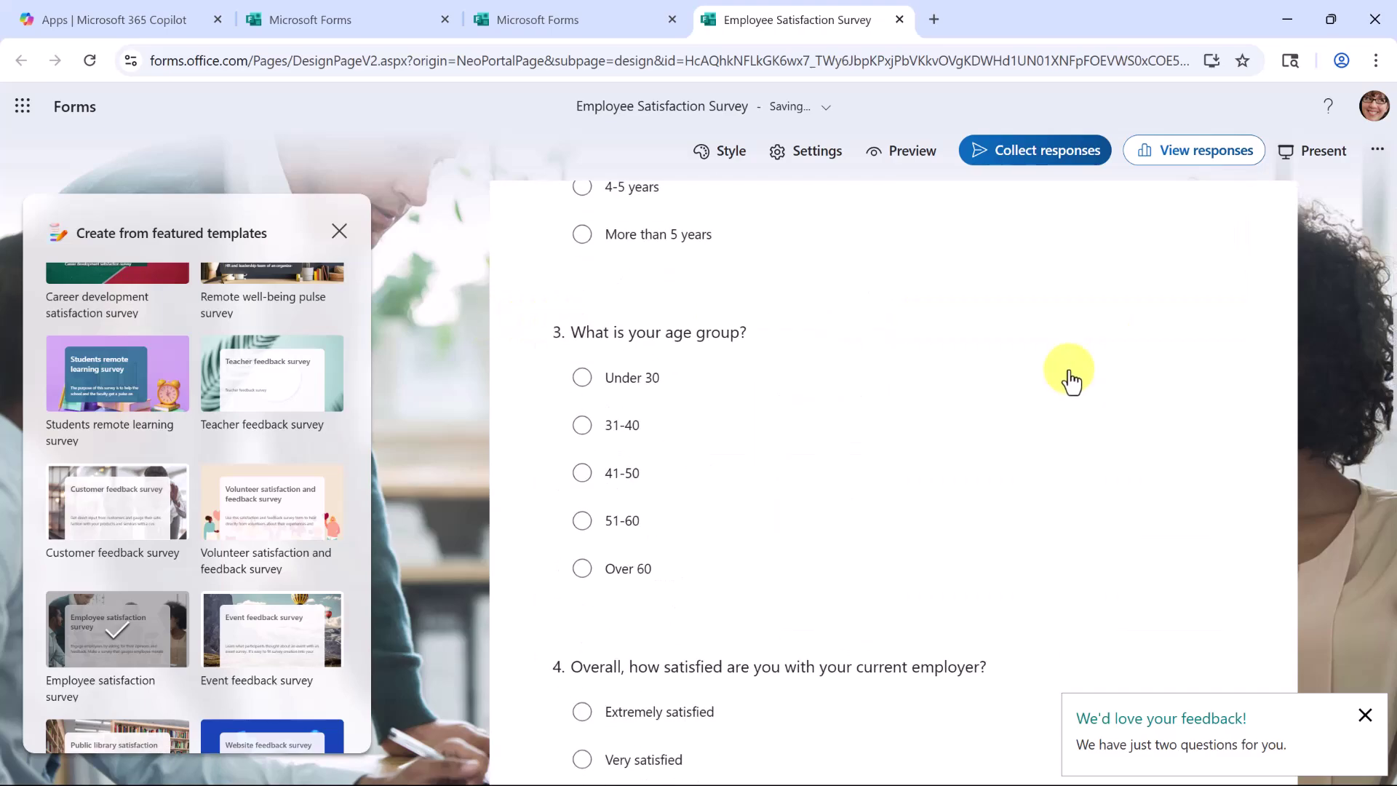
scroll(1070, 384, down, 4)
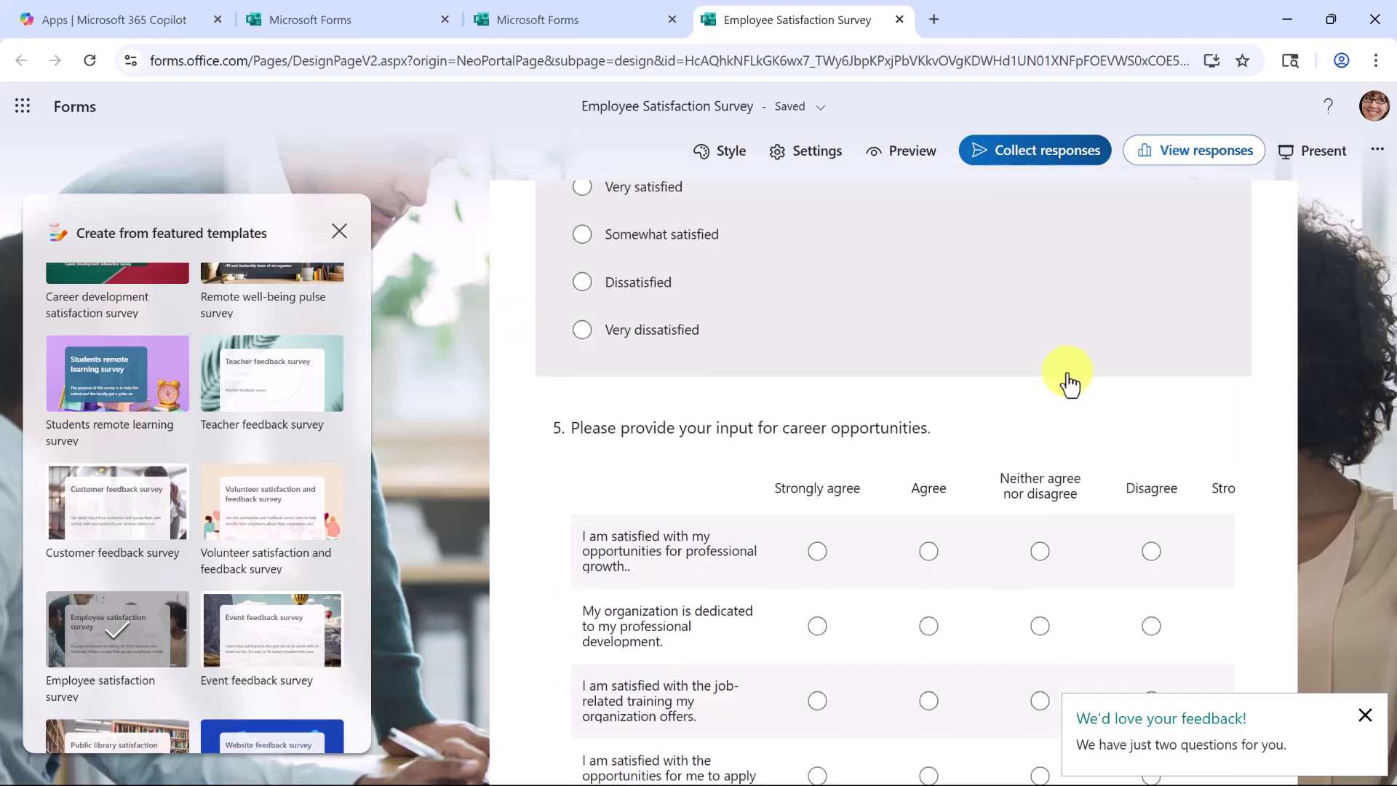
scroll(873, 342, down, 4)
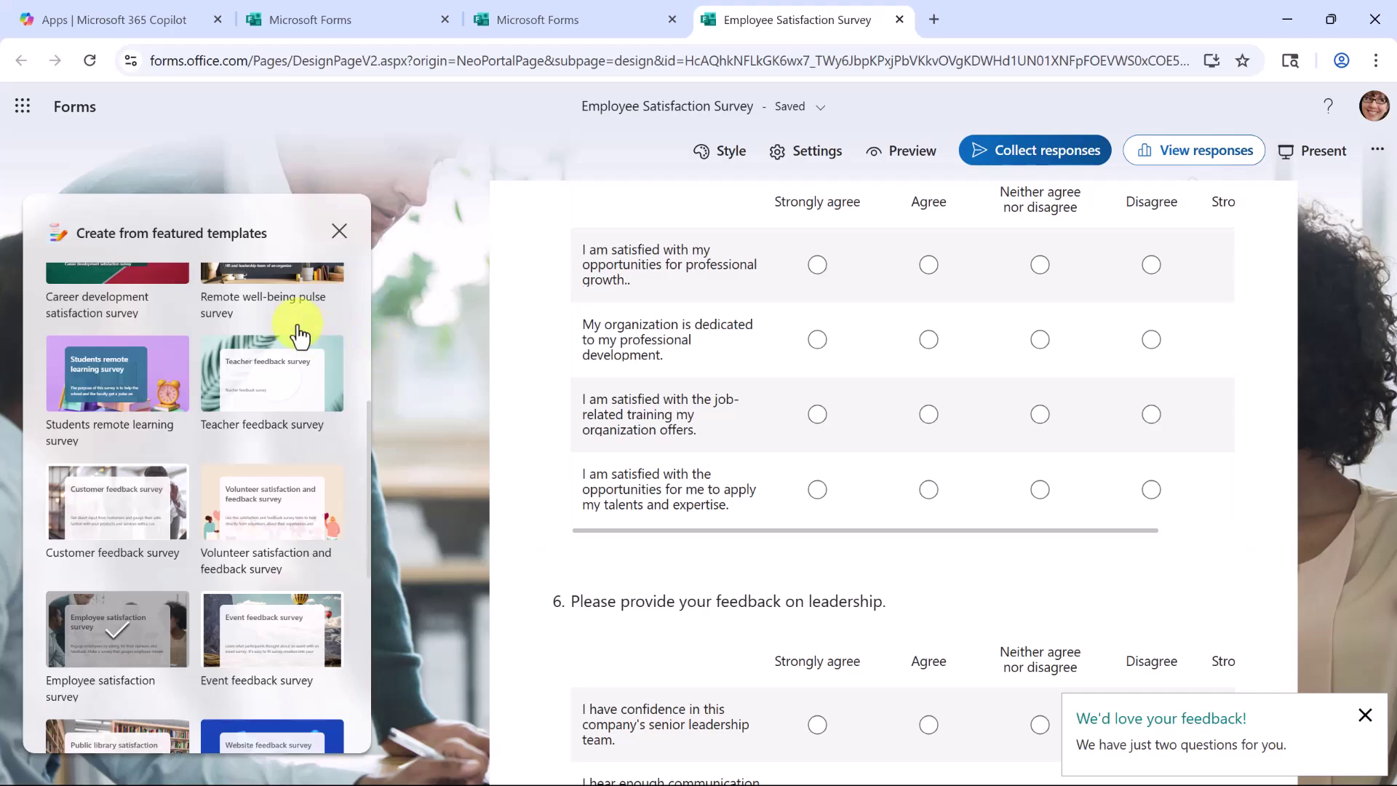
scroll(298, 334, up, 5)
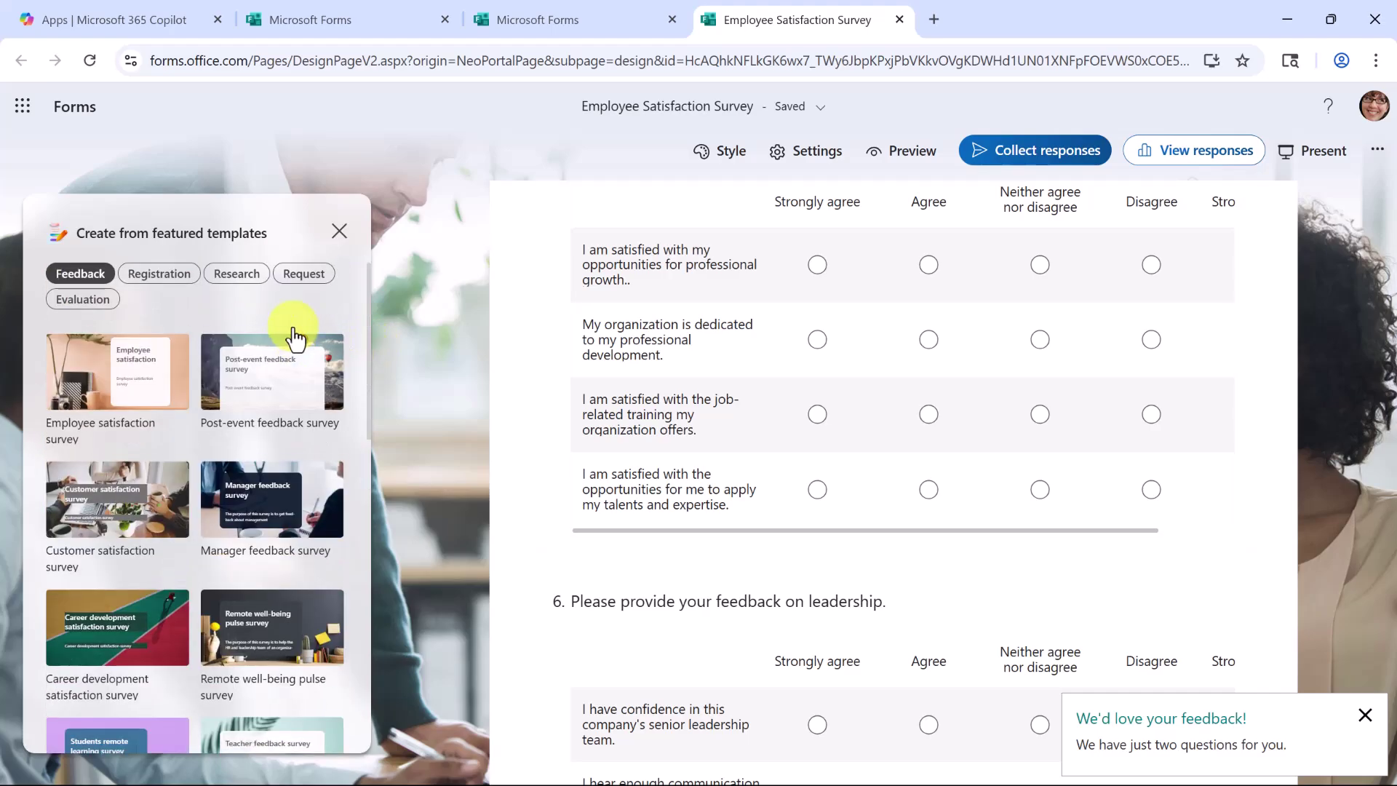
Step: Swap the form to the Manager feedback survey template via Employee satisfaction, then return to Forms home
click(146, 384)
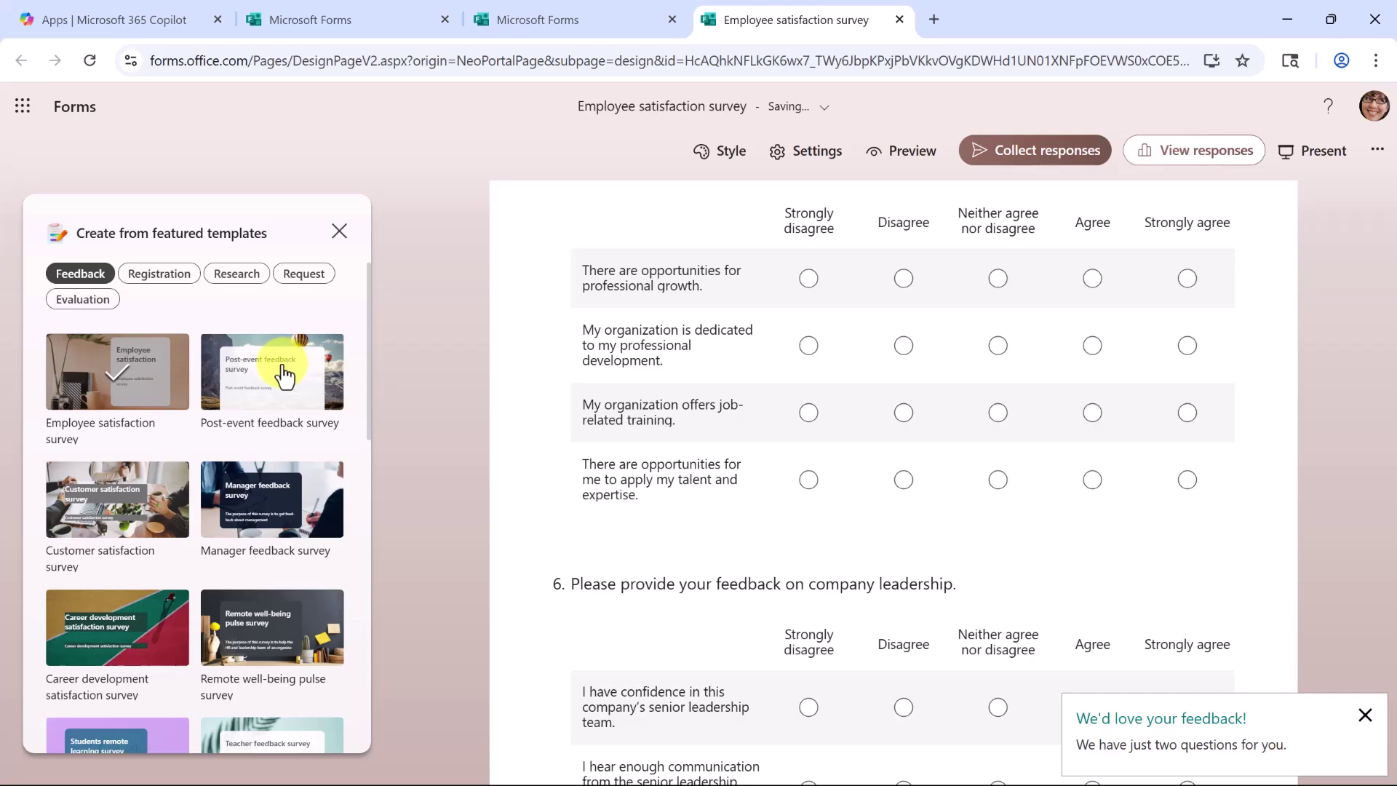
click(283, 497)
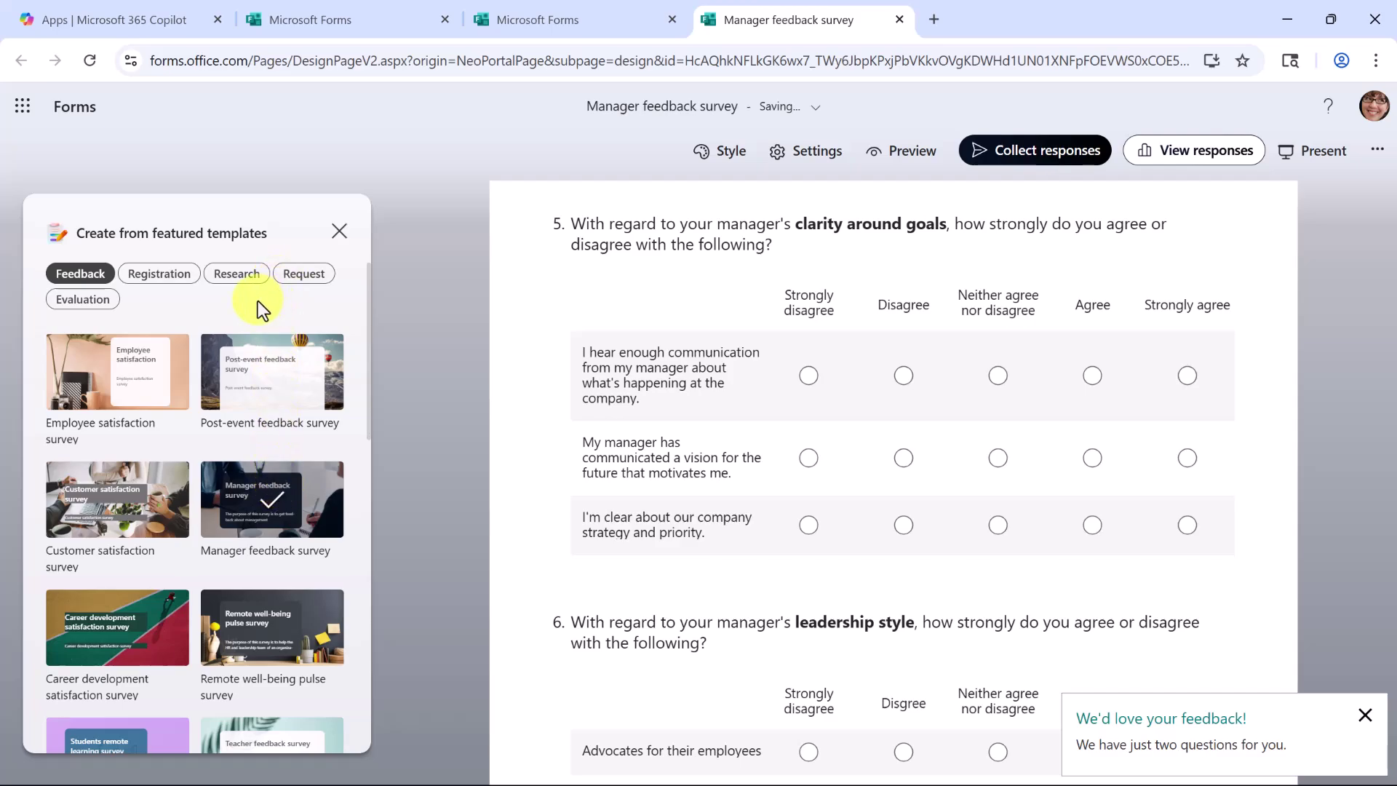
click(71, 105)
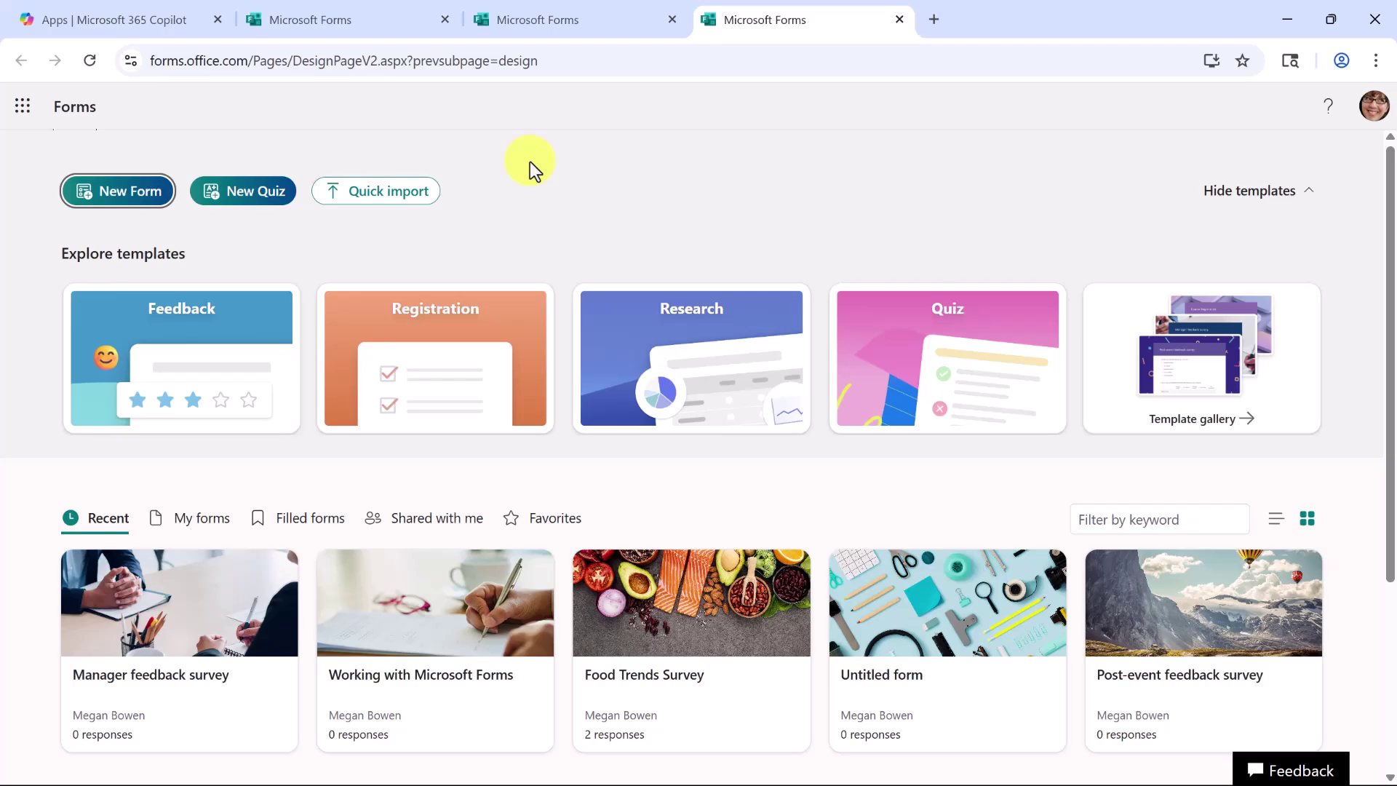
Step: Open the Food Trends Survey and preview its Collect responses options without sending
click(696, 622)
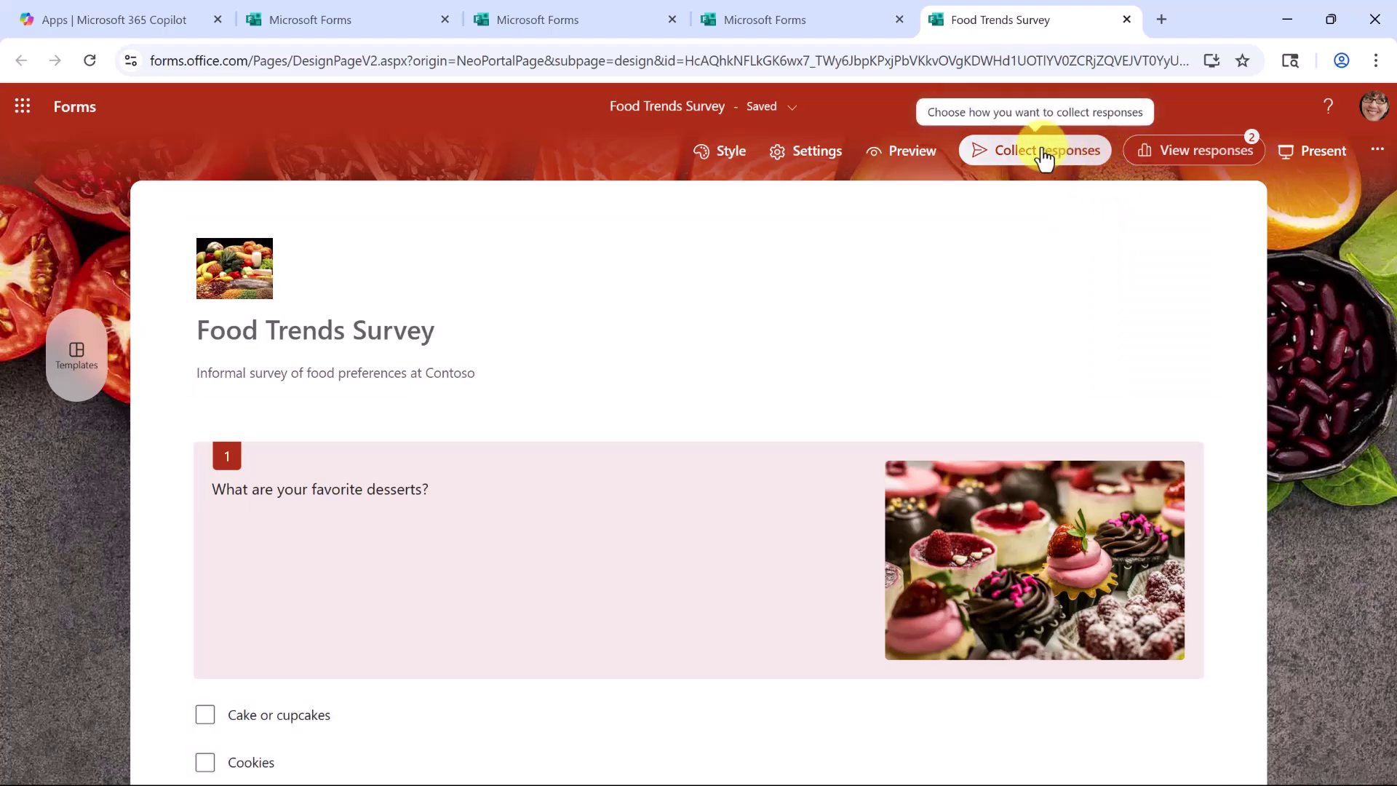
click(1044, 157)
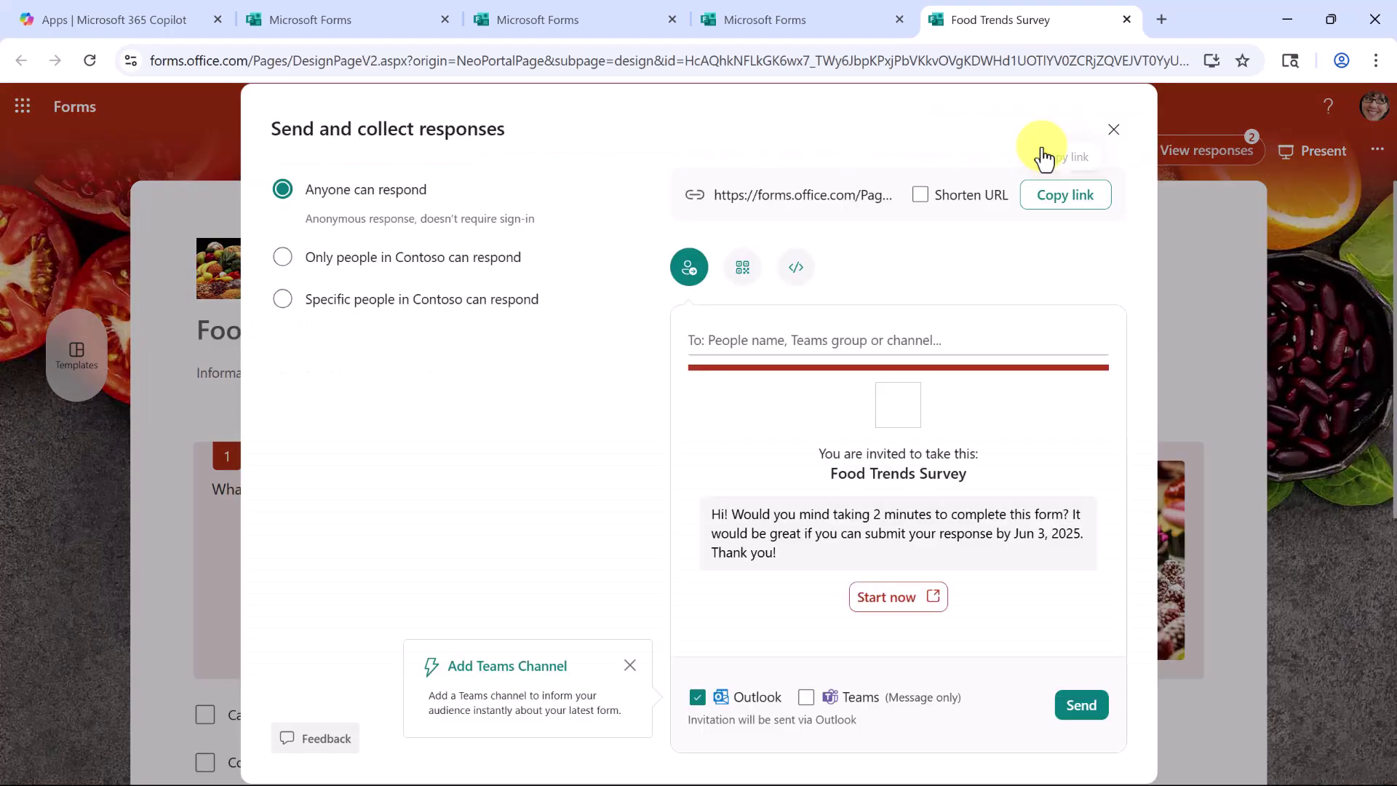
click(1114, 129)
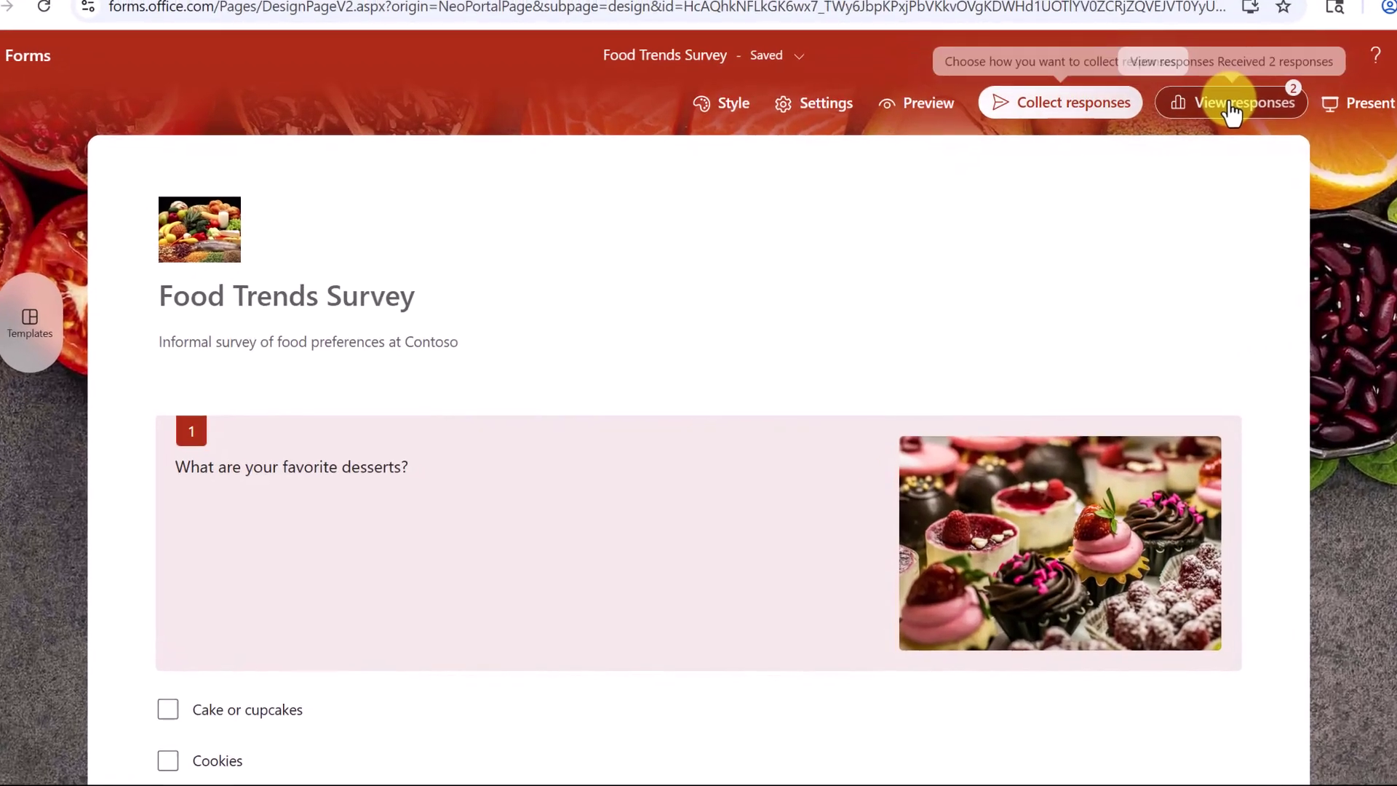
Step: View the Food Trends Survey responses: 2 responses, 00:15 average time, Ice Cream leading
click(1193, 157)
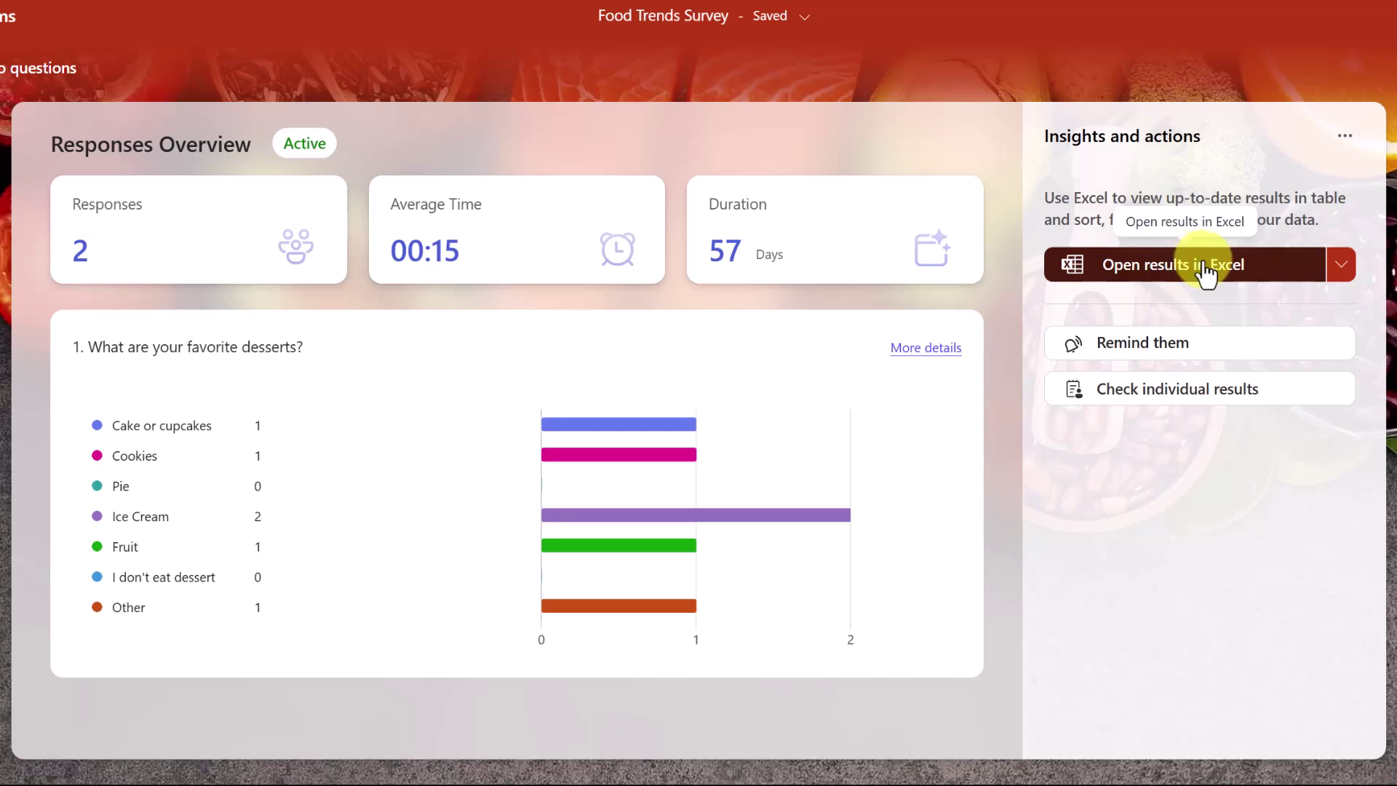
Step: Generate a Share a summary link for the Food Trends responses, close it, and return home
click(1345, 140)
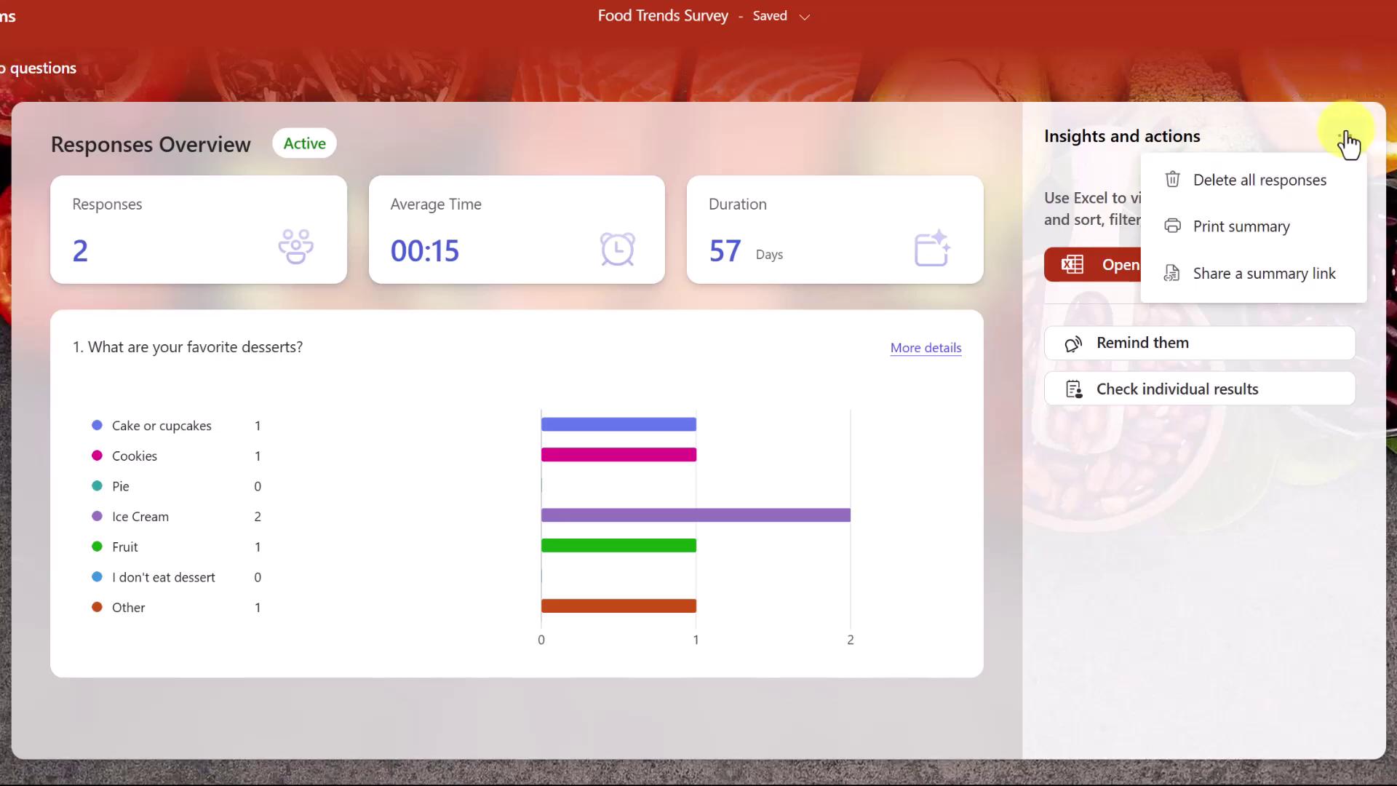
click(1294, 279)
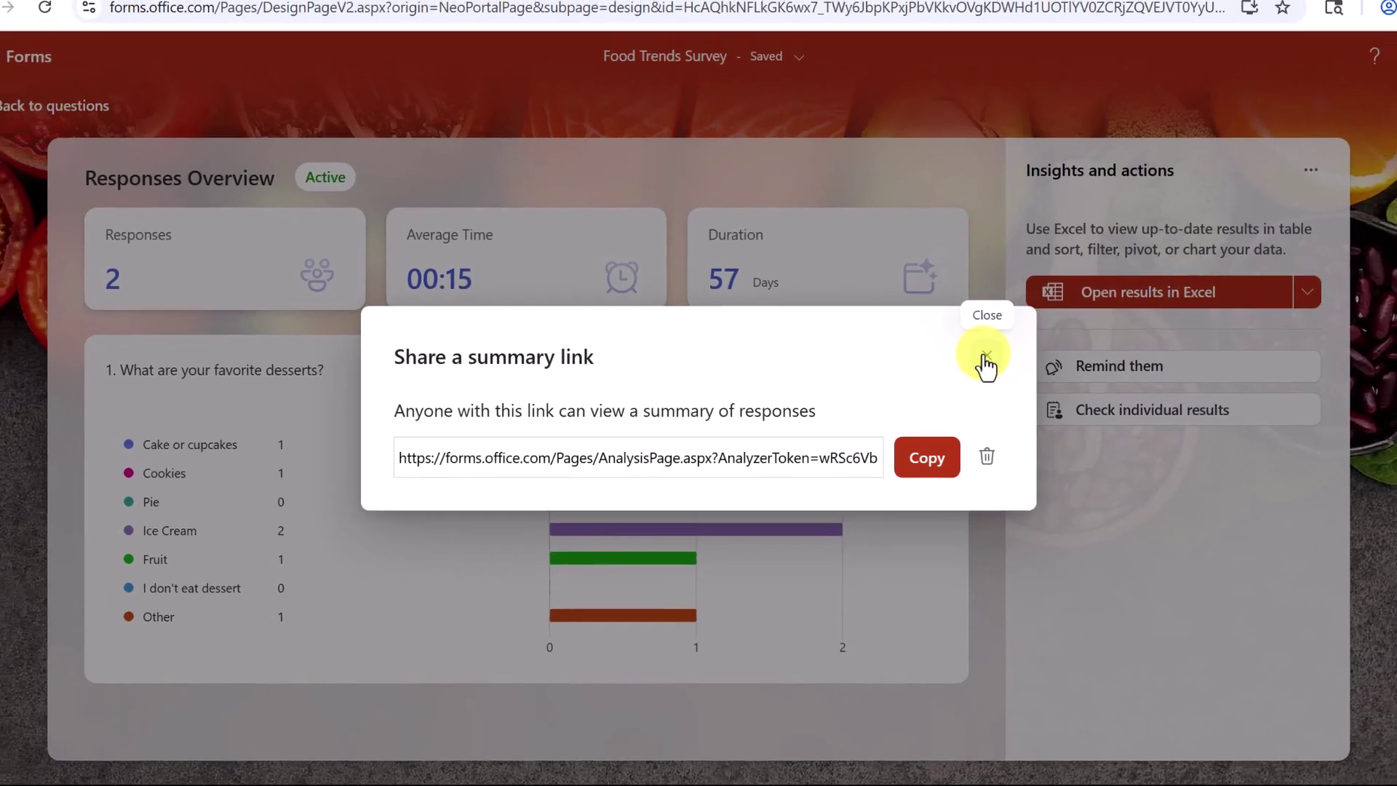
click(1003, 331)
click(79, 128)
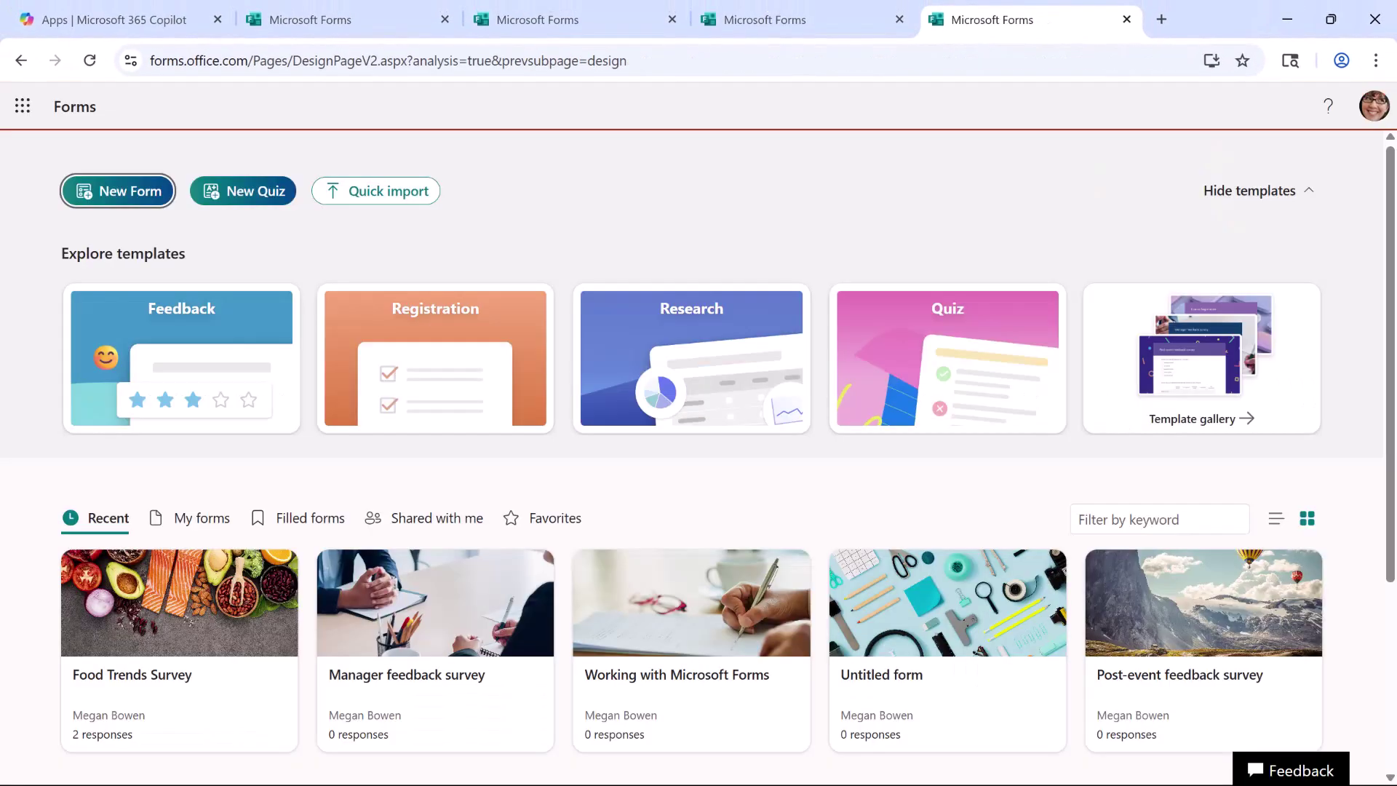